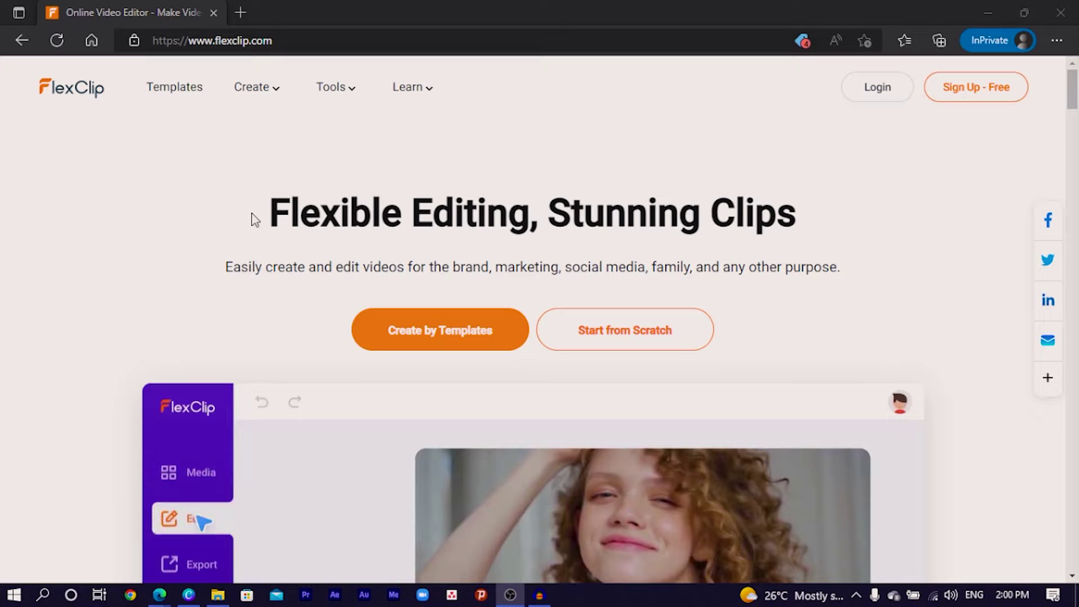
# - Look through the homepage's showcase and template categories, and open the video templates gallery
pyautogui.scroll(-3, 253, 217)
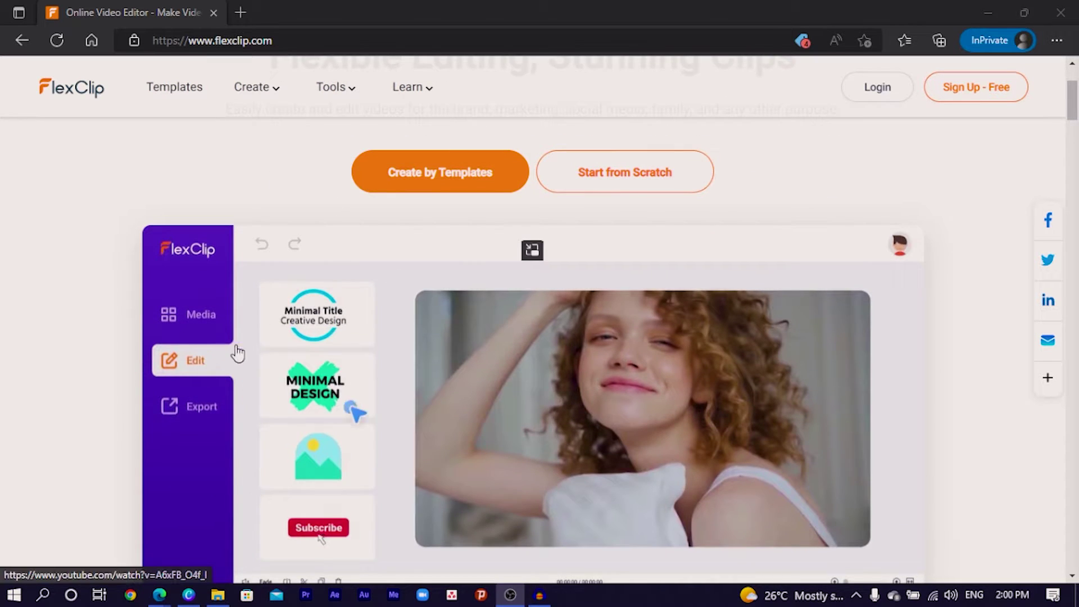
pyautogui.scroll(-2, 371, 326)
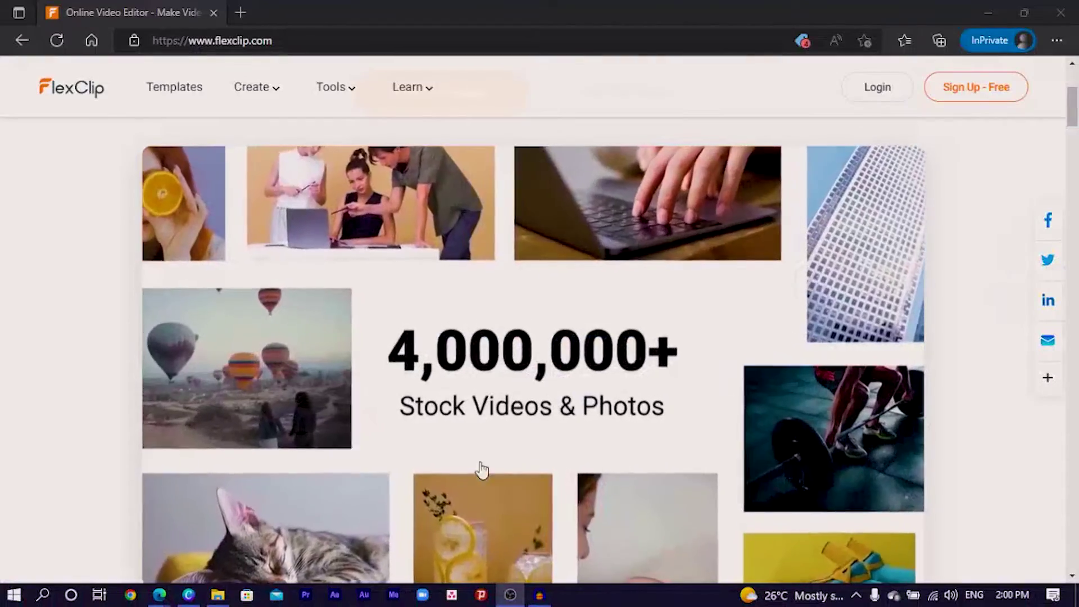
pyautogui.scroll(-1, 402, 435)
pyautogui.scroll(-8, 402, 436)
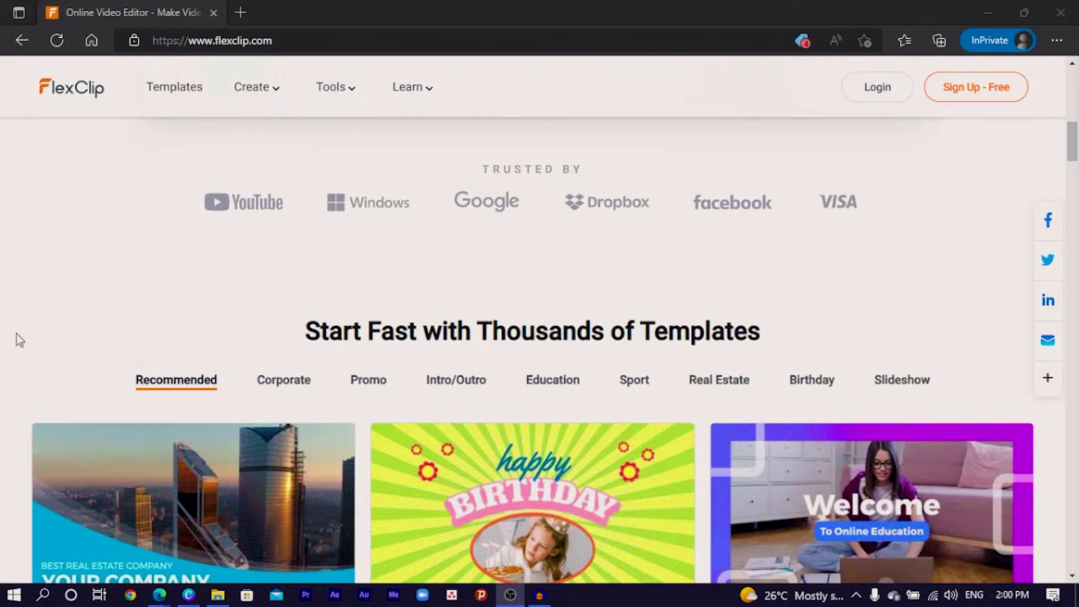
pyautogui.scroll(-3, 549, 319)
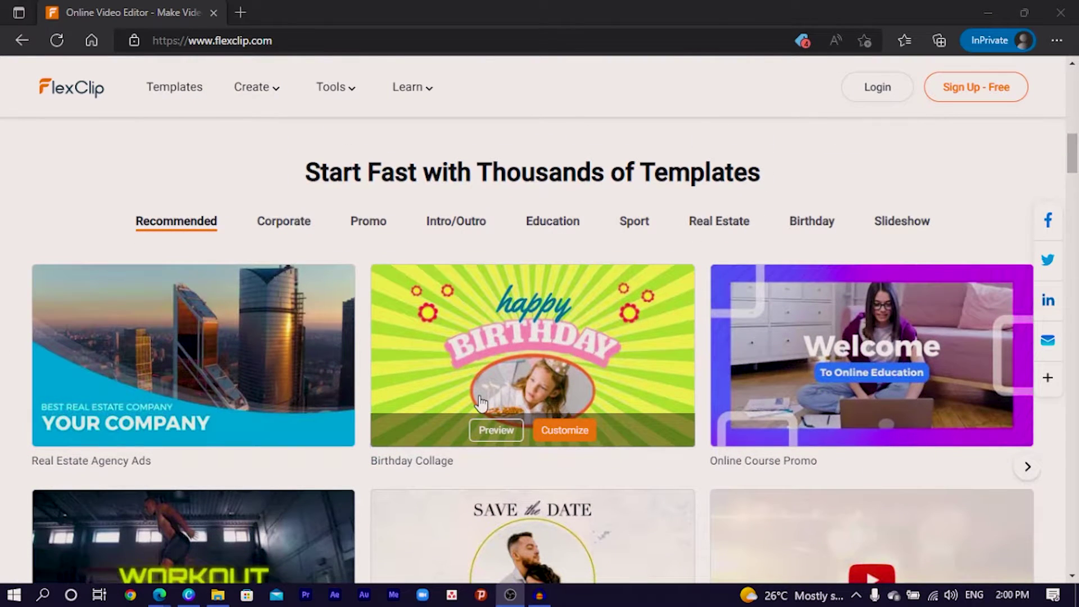
pyautogui.click(169, 93)
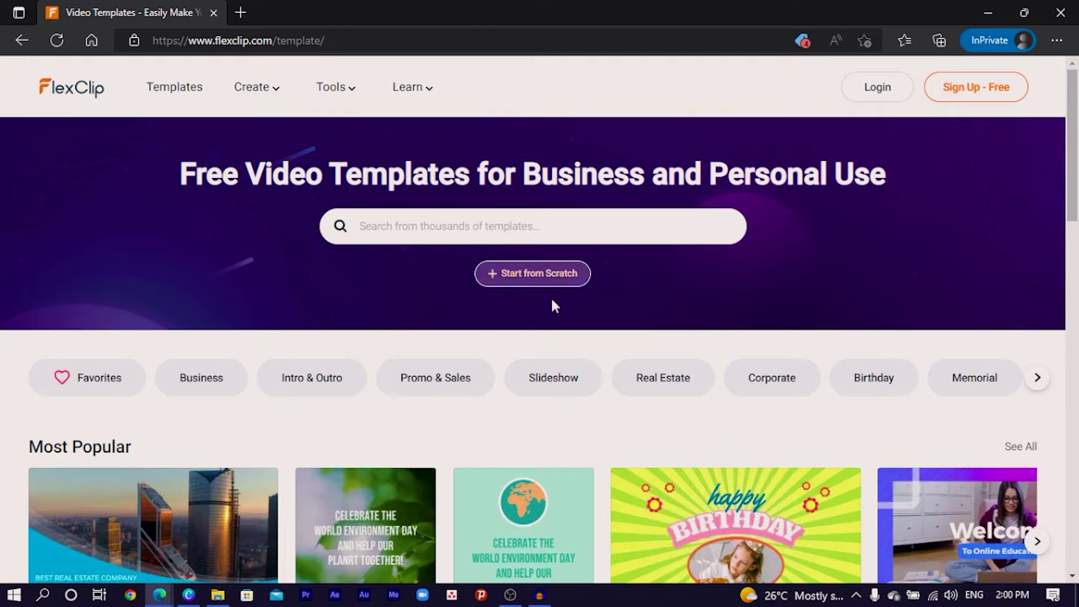
# - Customize the Amazon Shop Promo template from the Promo & Sales section in Timeline Mode
pyautogui.scroll(-3, 543, 303)
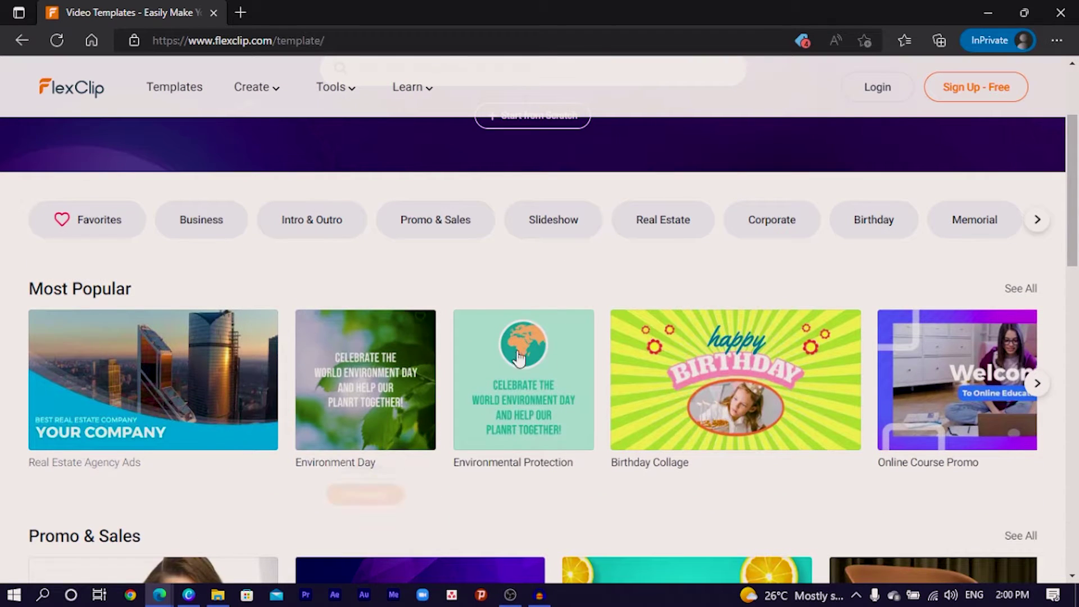
pyautogui.scroll(-4, 686, 346)
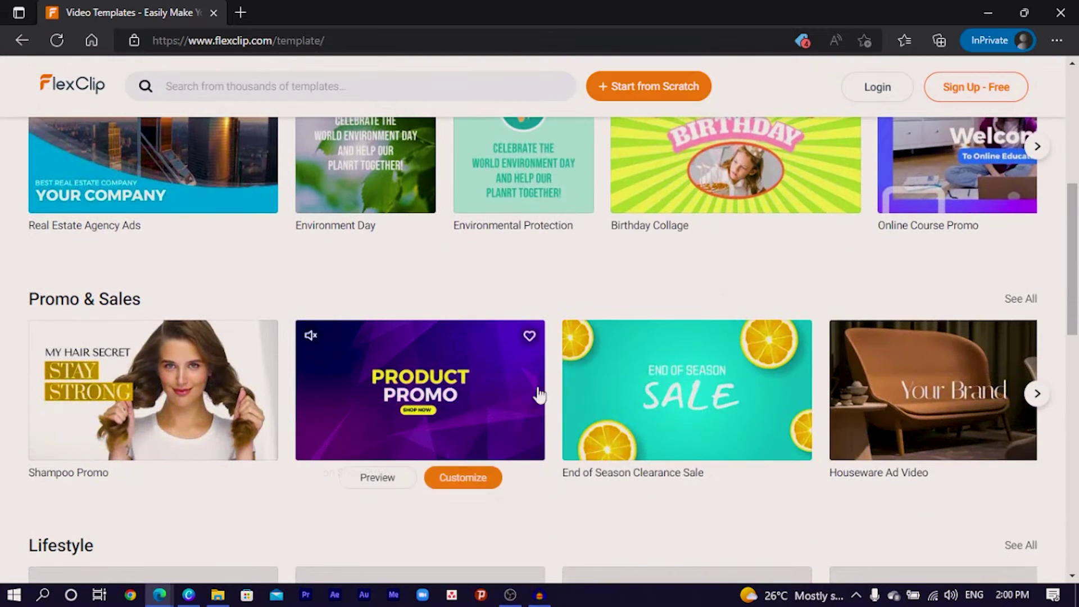
pyautogui.scroll(-3, 619, 364)
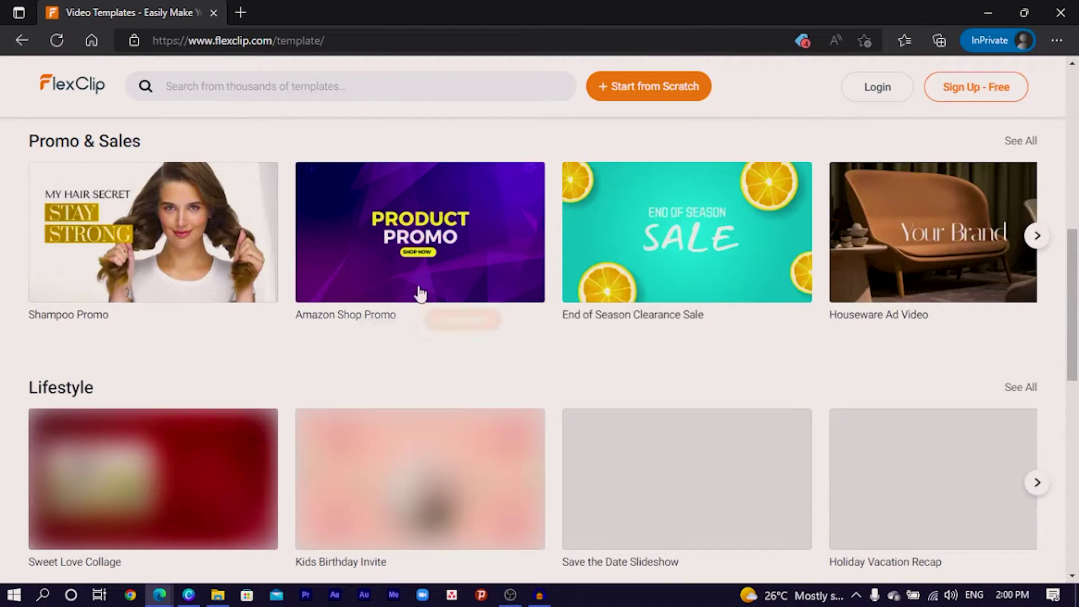
pyautogui.moveTo(456, 264)
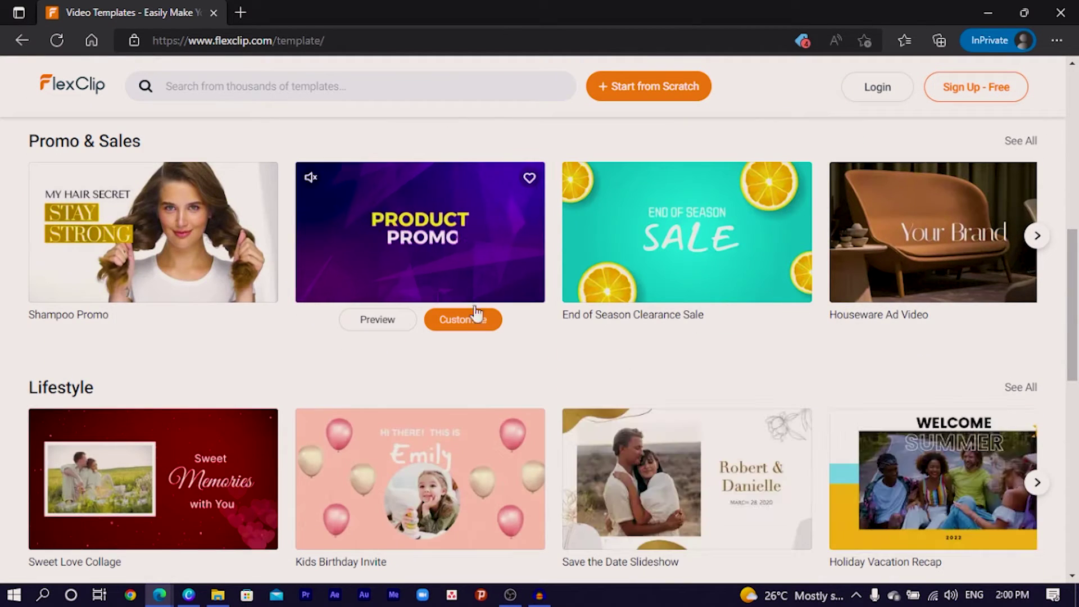
pyautogui.click(477, 325)
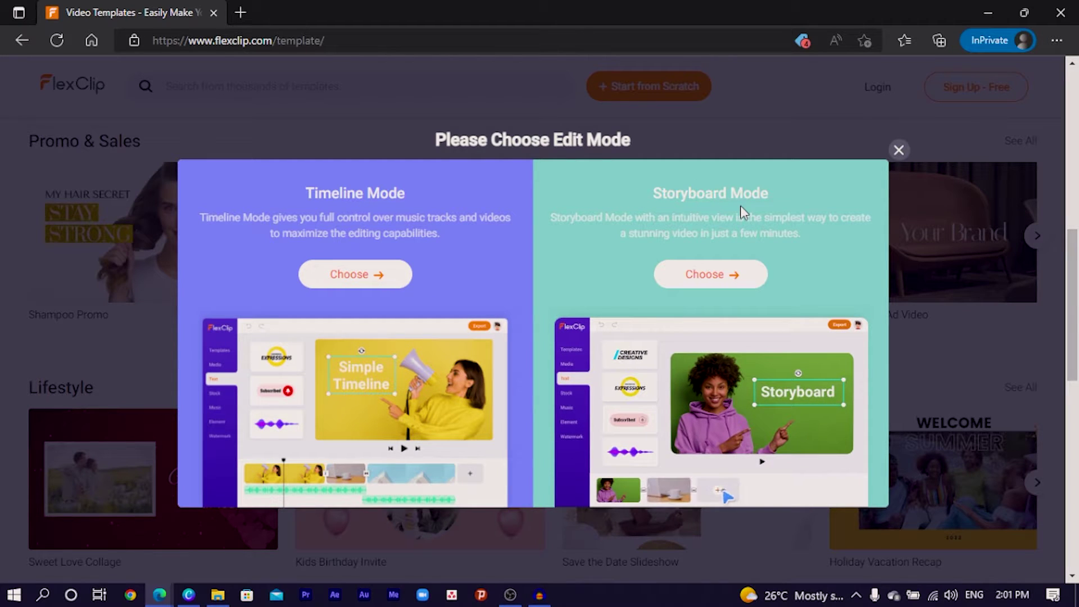
pyautogui.click(343, 280)
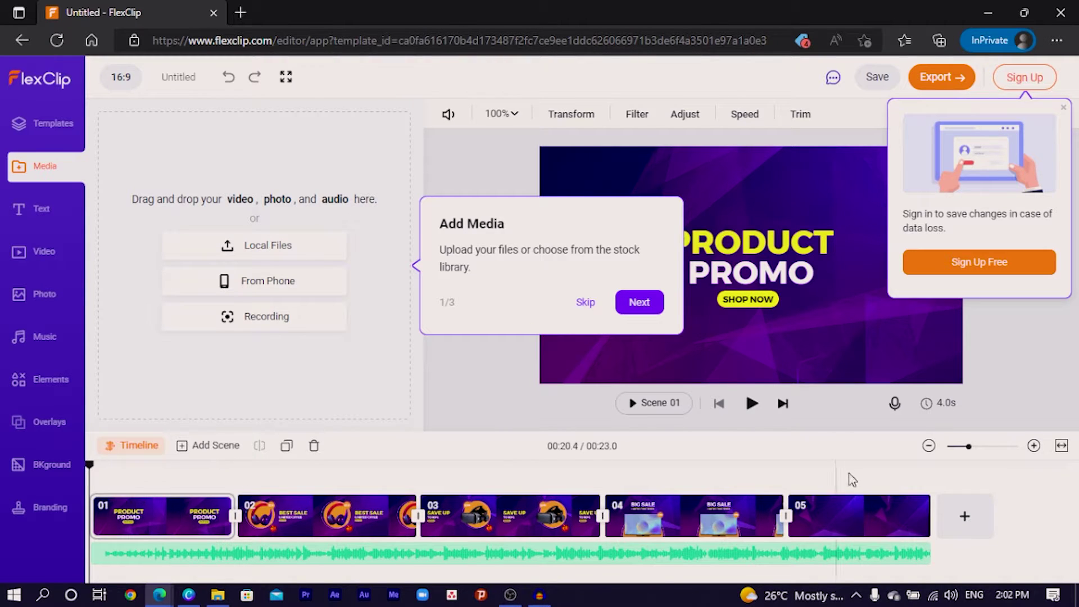
# - Skip the Add Media guide, dismiss the sign-up prompt and play the template video through to its end
pyautogui.click(584, 302)
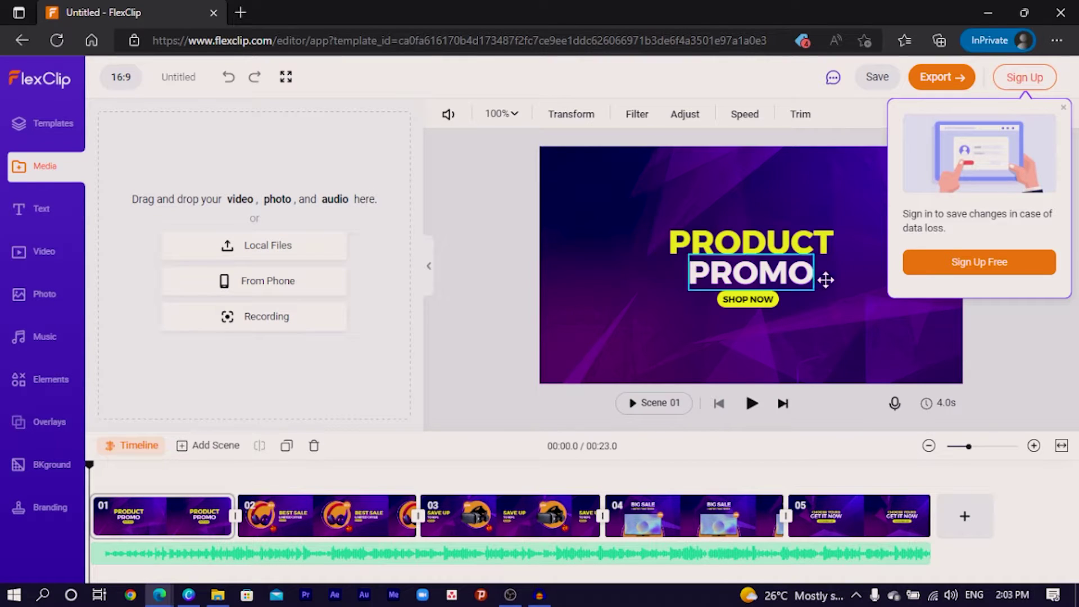
pyautogui.click(1063, 108)
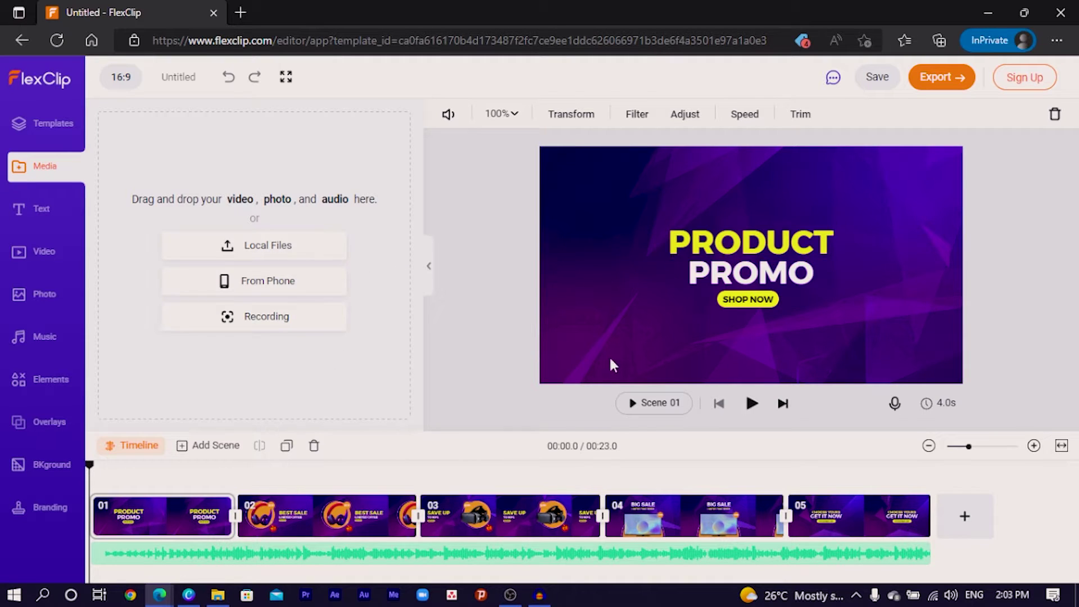
pyautogui.click(751, 404)
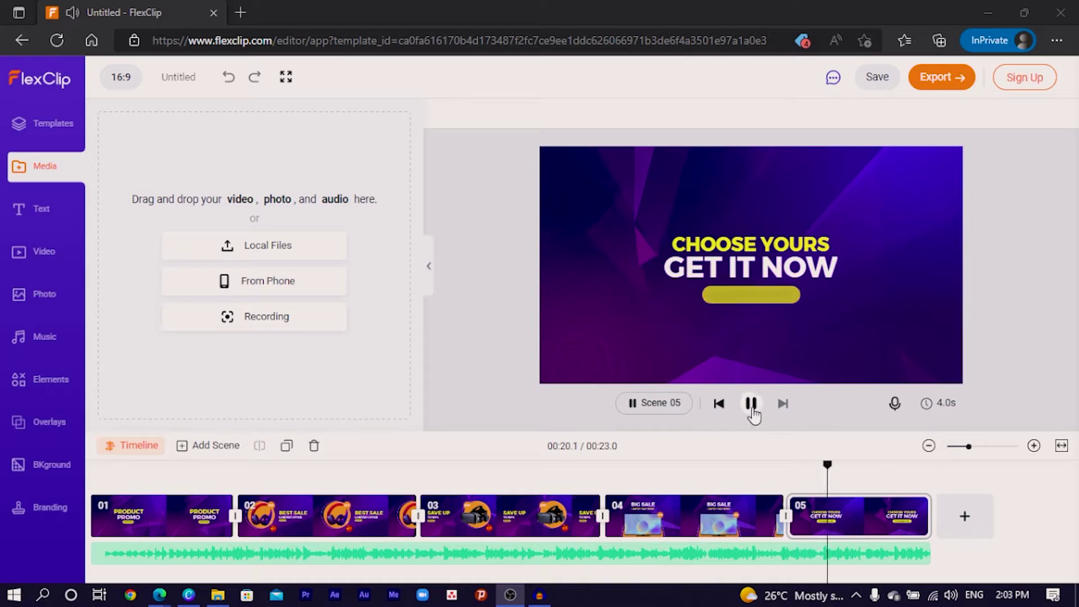
pyautogui.click(933, 477)
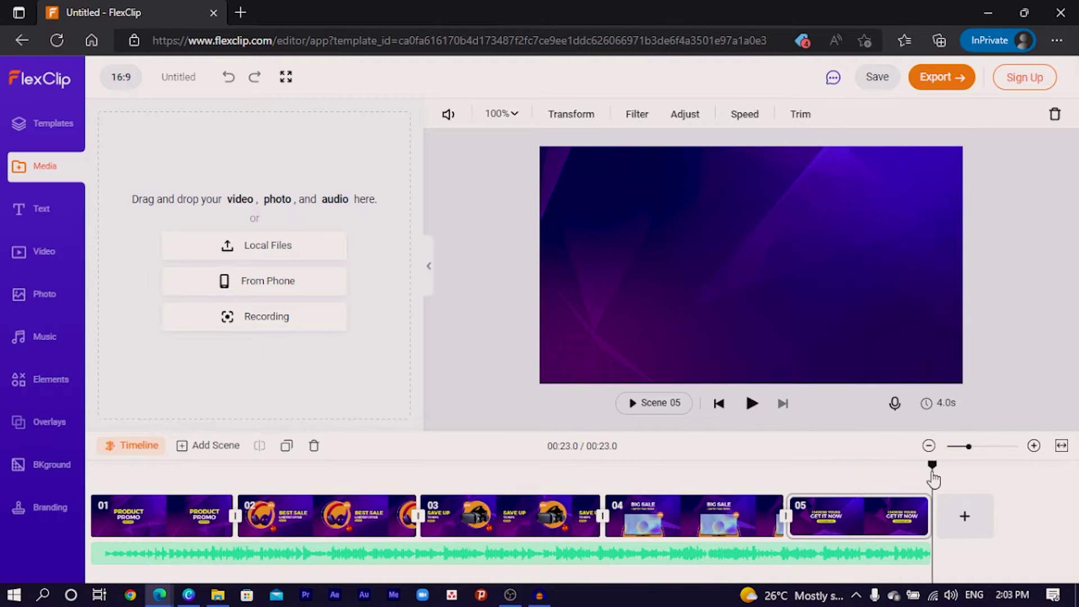
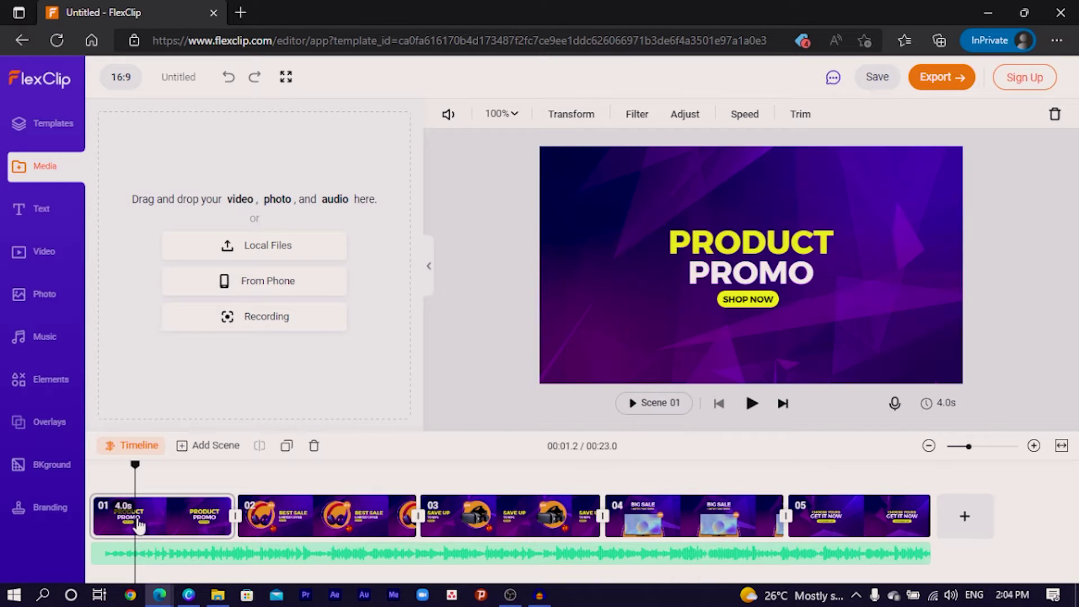
# - Replace the "PRODUCT" heading in scene 01 with "SERVICE"
pyautogui.click(764, 239)
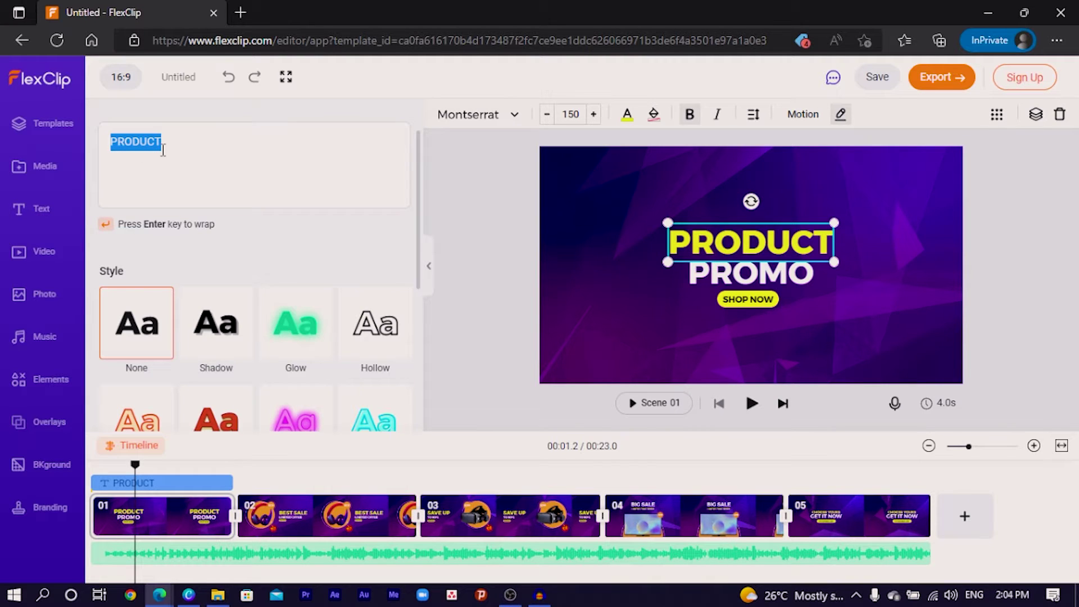
pyautogui.write('SE')
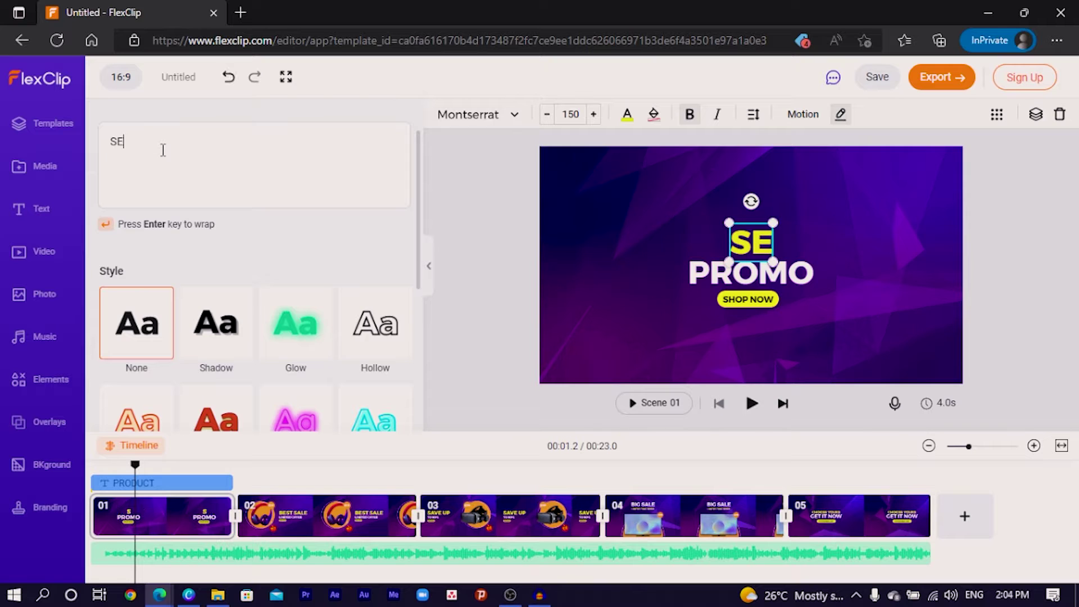
pyautogui.write('RVICE')
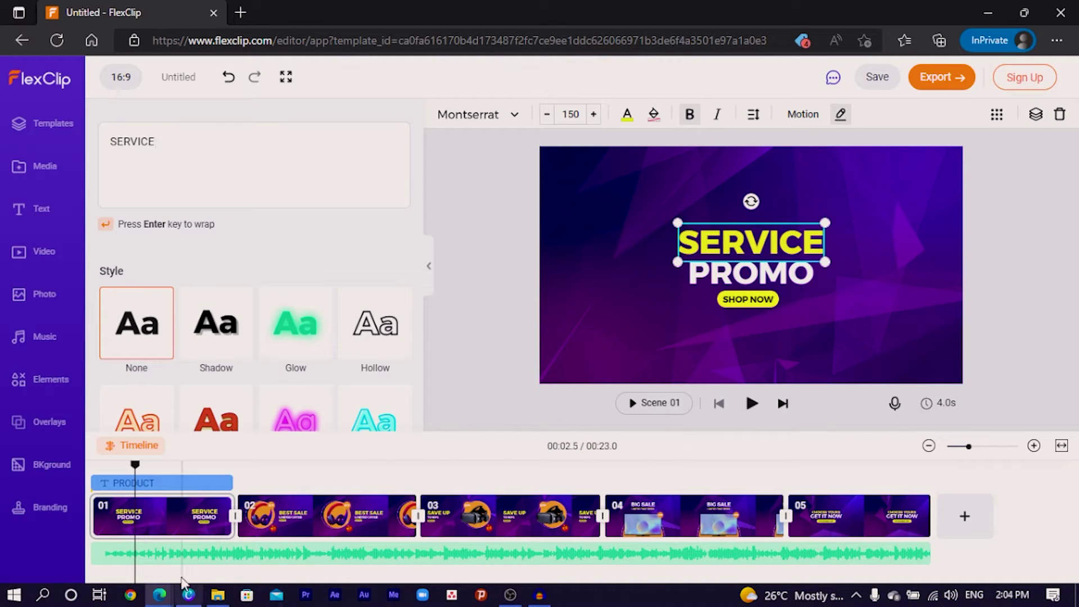
pyautogui.click(589, 329)
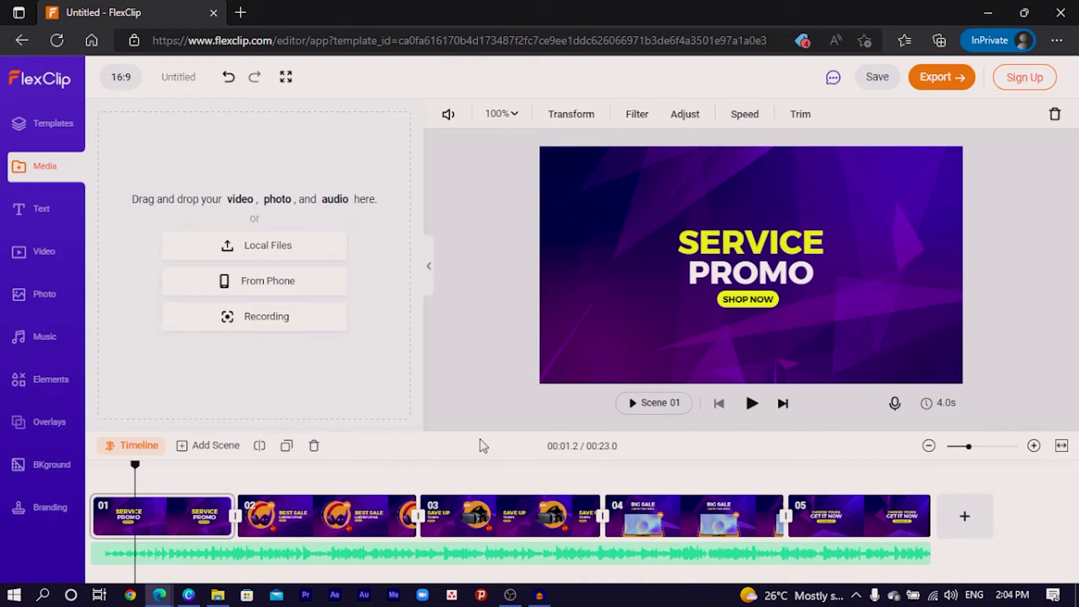
# - Try repositioning the white circle outline, the headphones group, the $125 badge and the discount tag in scene 02
pyautogui.click(286, 528)
pyautogui.click(667, 260)
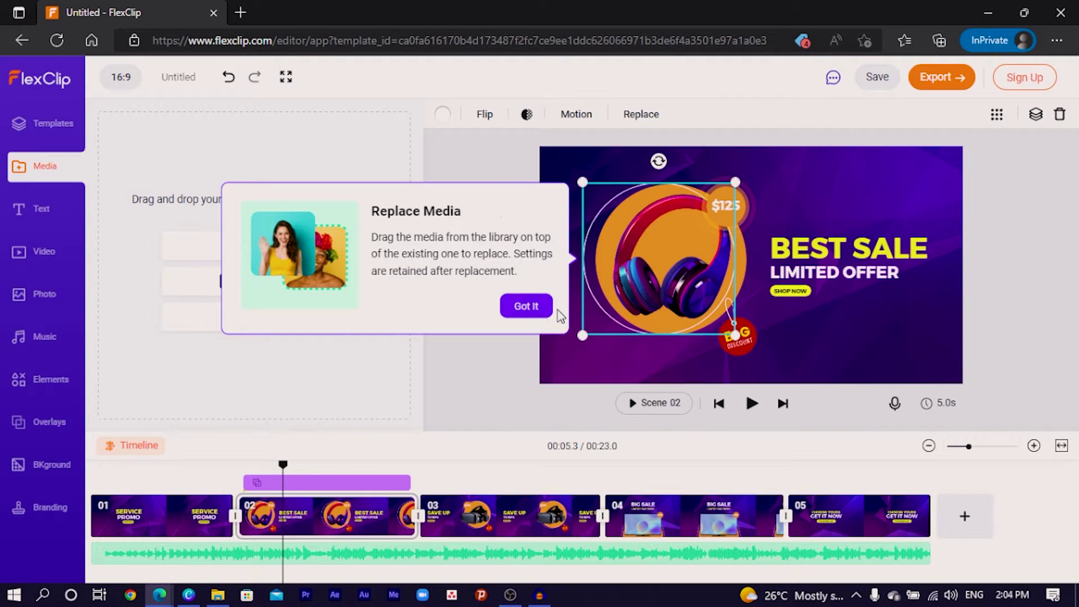
pyautogui.click(526, 306)
pyautogui.moveTo(635, 267); pyautogui.dragTo(559, 349)
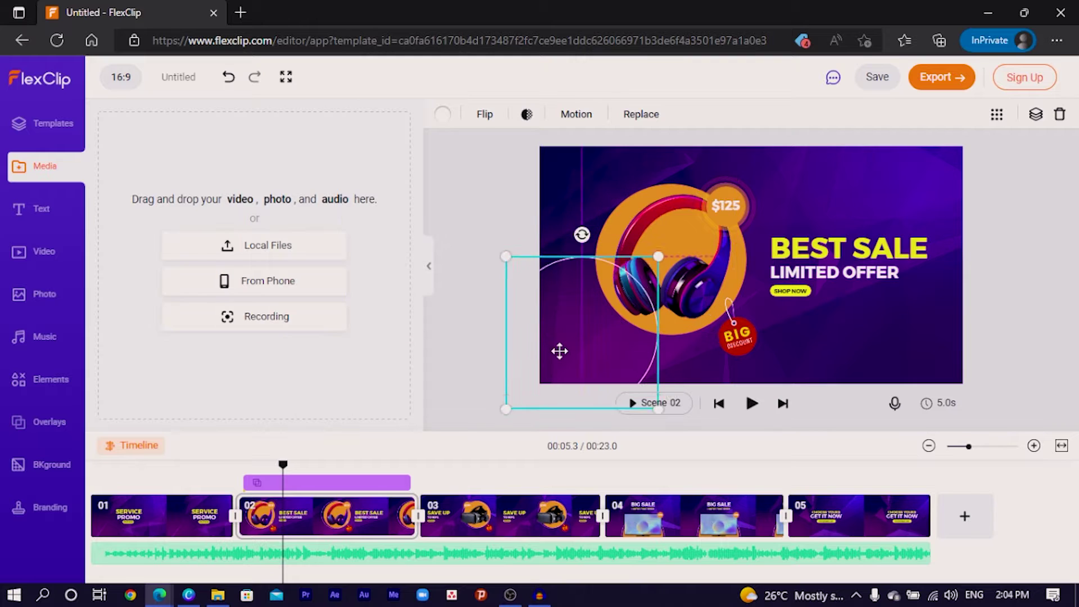
pyautogui.moveTo(668, 220); pyautogui.dragTo(600, 167)
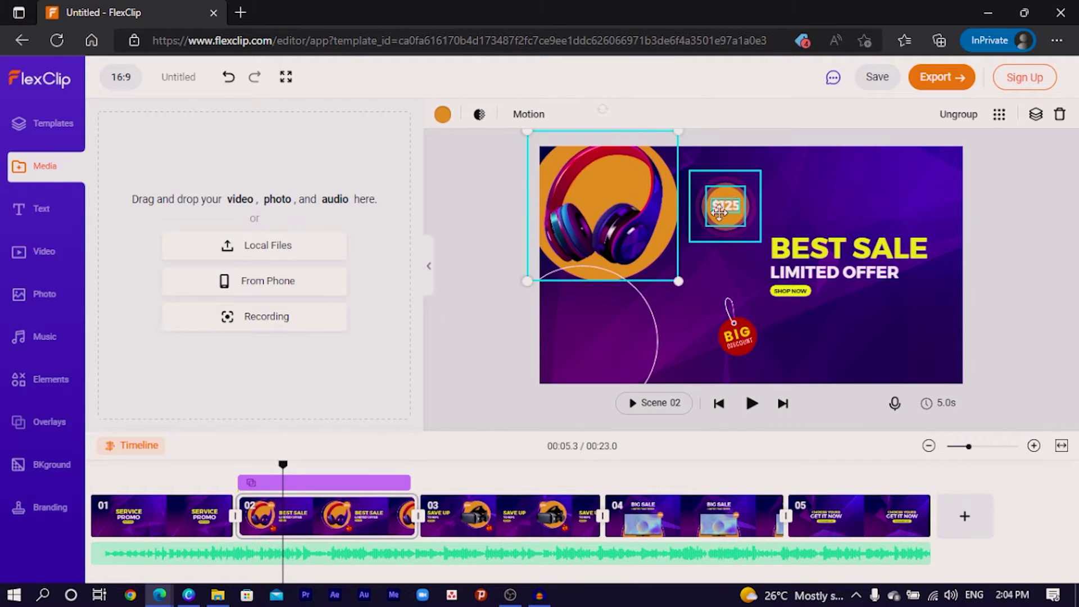
pyautogui.moveTo(725, 206); pyautogui.dragTo(835, 157)
pyautogui.moveTo(736, 336); pyautogui.dragTo(826, 324)
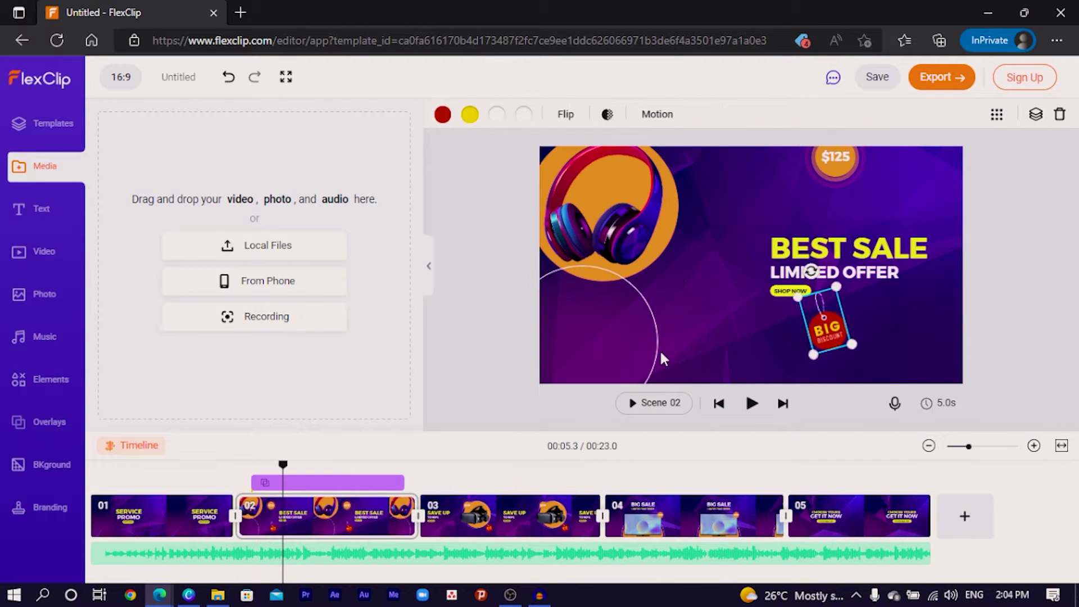
# - Undo the moves of the scene 02 graphics
pyautogui.hotkey('ctrl', 'z')
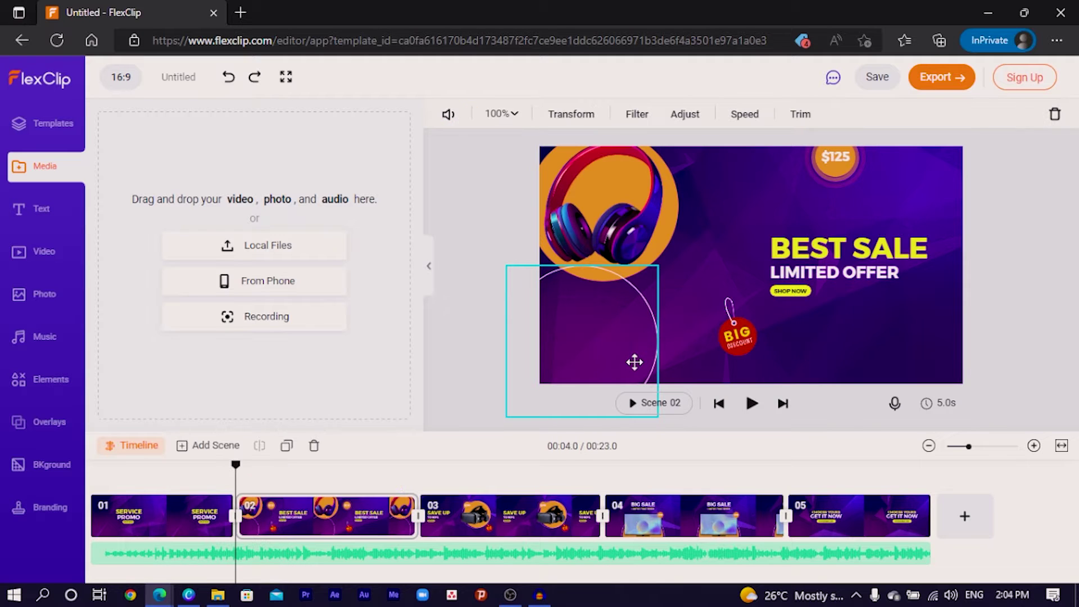
pyautogui.hotkey('ctrl', 'z')
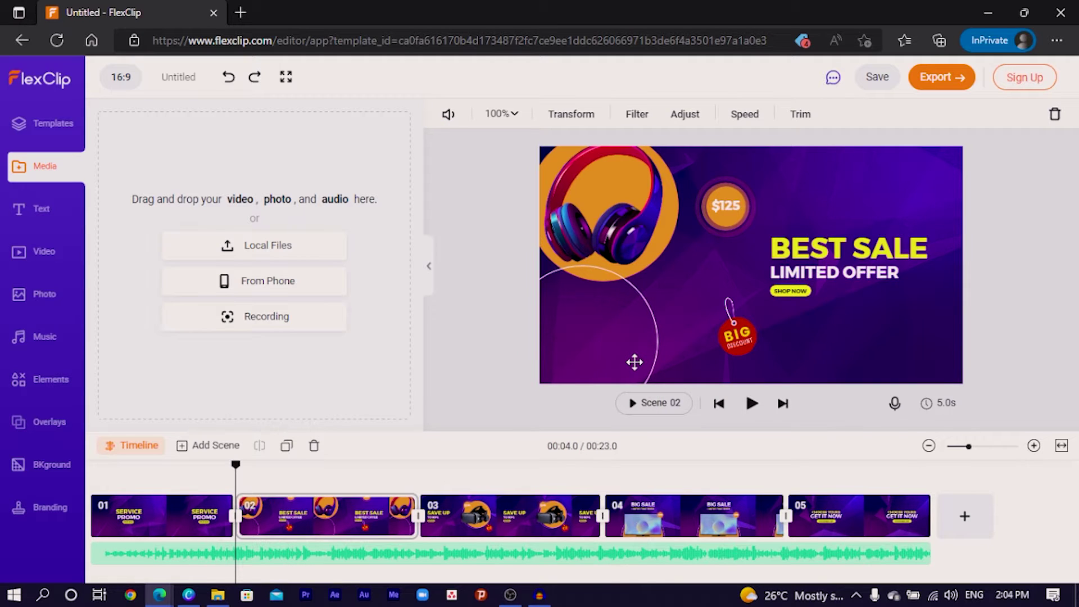
pyautogui.hotkey('ctrl', 'z')
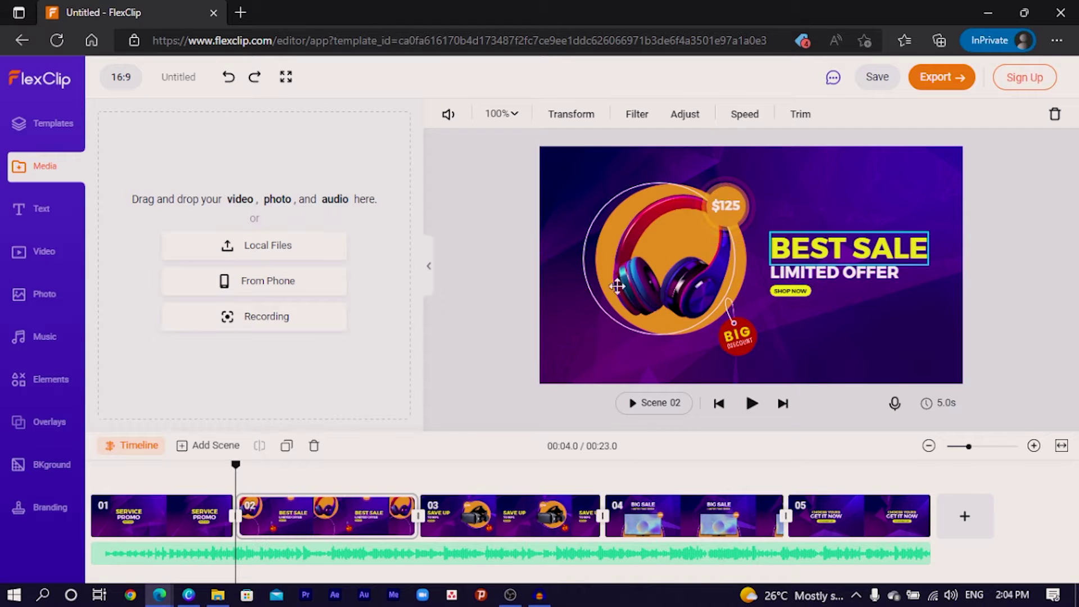
# - Change the shape color of the circle behind the headphones in scene 02 to the bright red preset
pyautogui.click(749, 267)
pyautogui.click(442, 114)
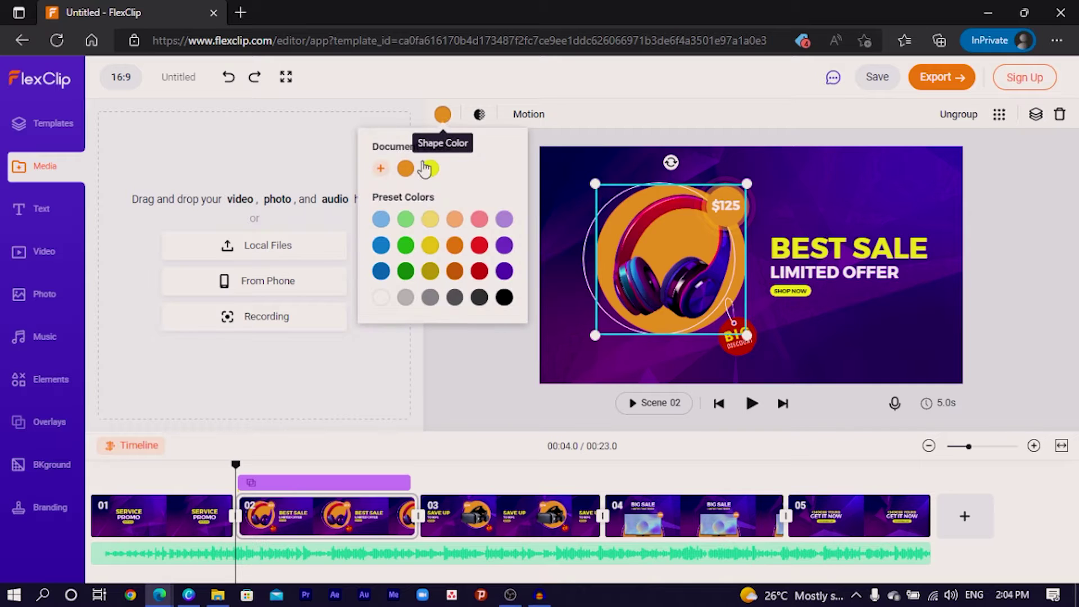
pyautogui.click(479, 245)
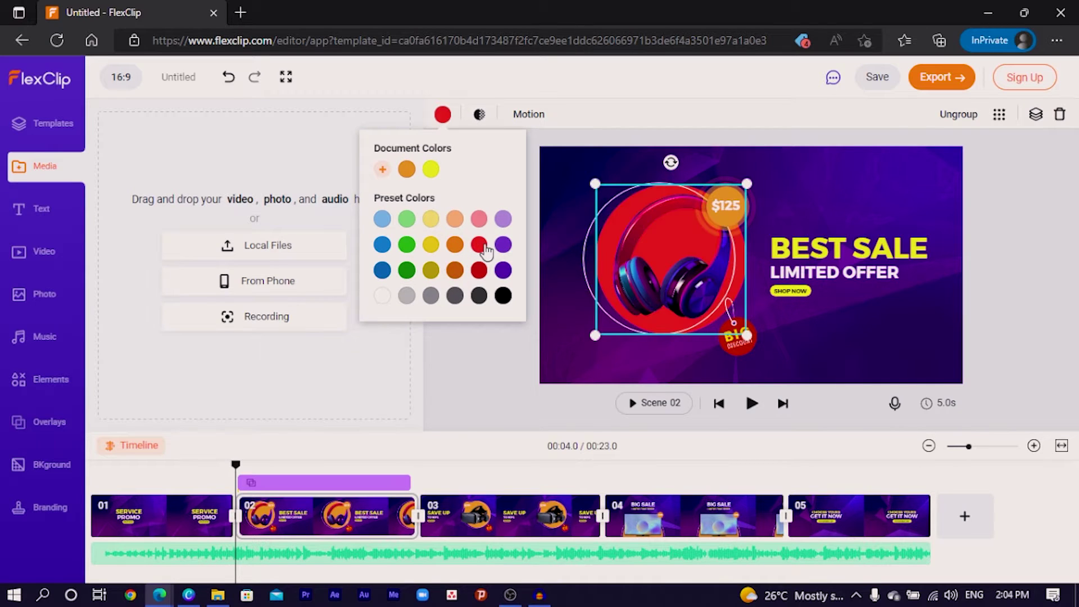
pyautogui.click(956, 345)
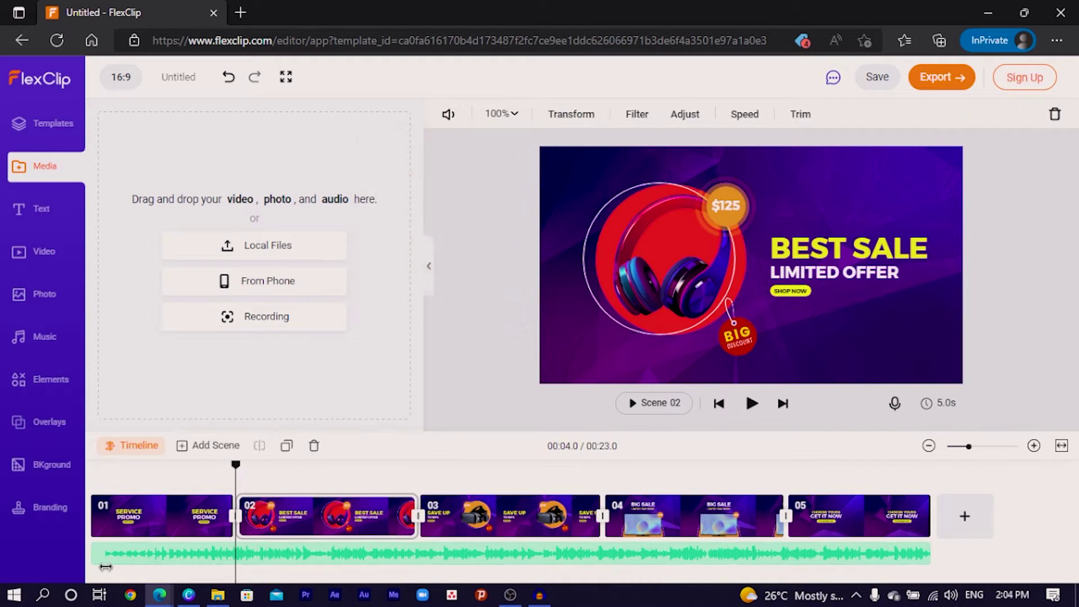
# - Scrub through the timeline scenes and play back the change from scene 01 to scene 02
pyautogui.moveTo(348, 487); pyautogui.dragTo(674, 465)
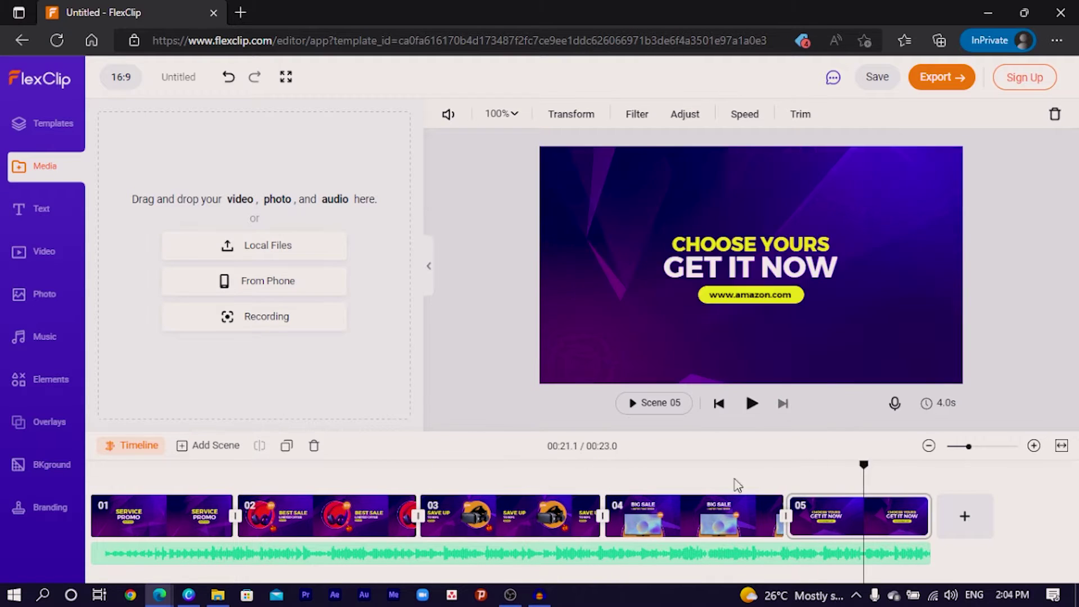
pyautogui.click(325, 513)
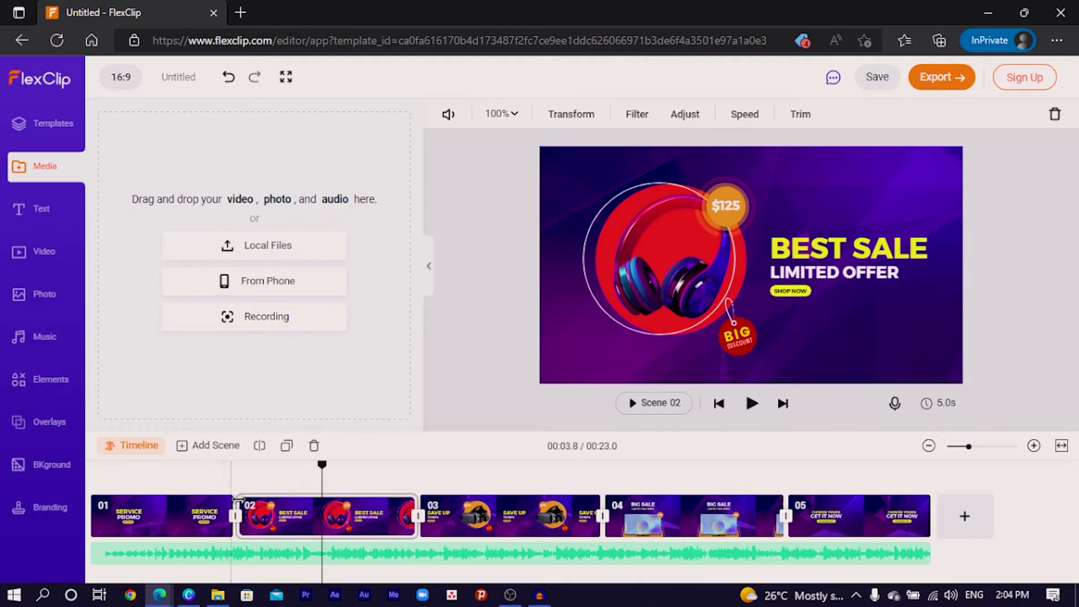
pyautogui.moveTo(326, 469); pyautogui.dragTo(227, 488)
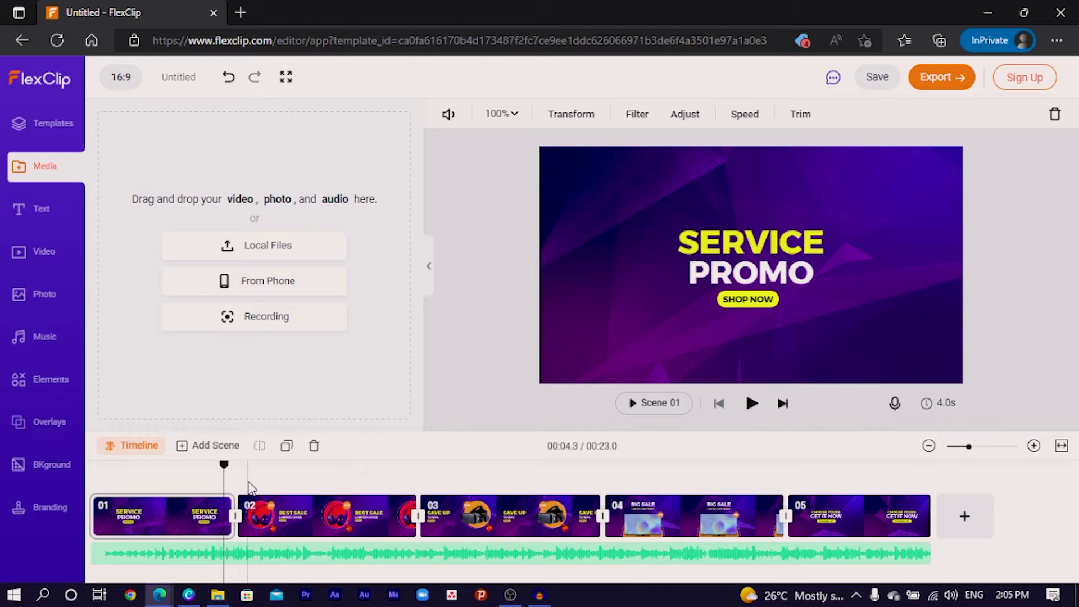
pyautogui.press('space')
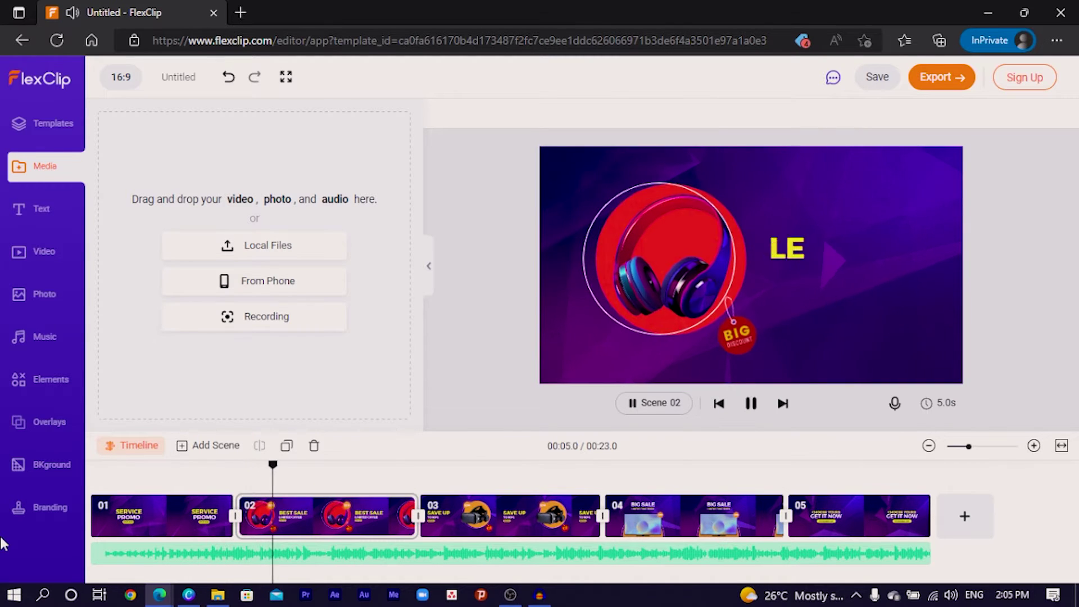
pyautogui.press('space')
pyautogui.click(219, 514)
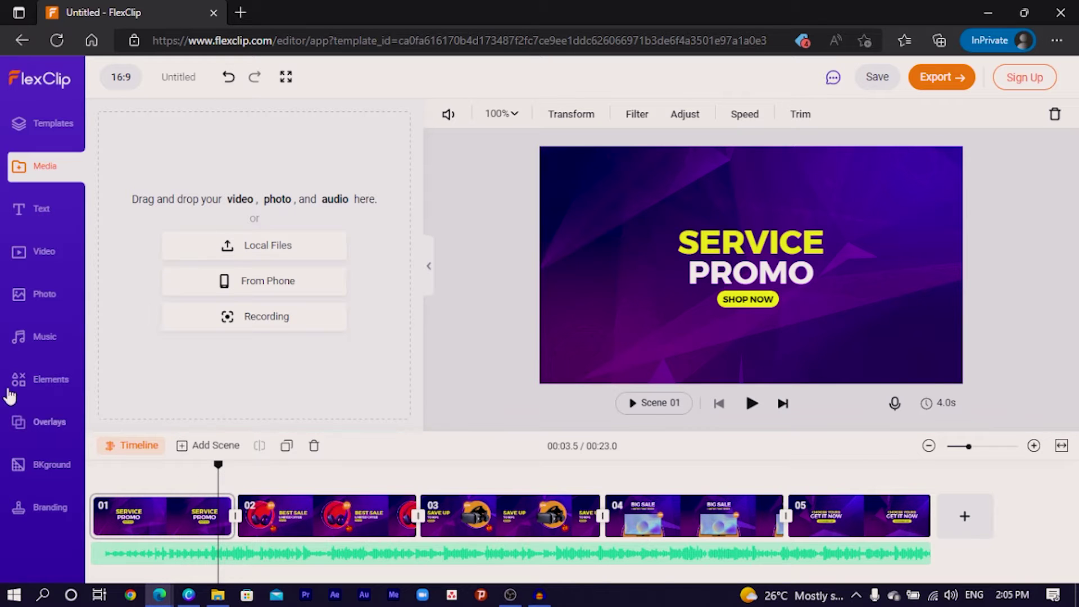
# - Add the Creative Design title from the Modern Titles presets to scene 01
pyautogui.moveTo(219, 466); pyautogui.dragTo(183, 470)
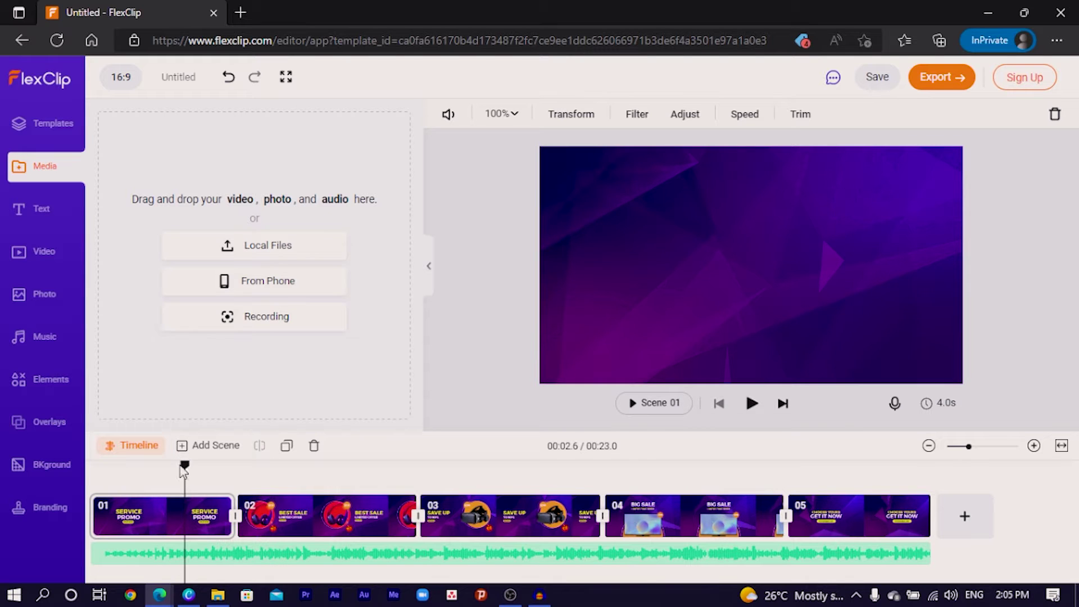
pyautogui.click(41, 214)
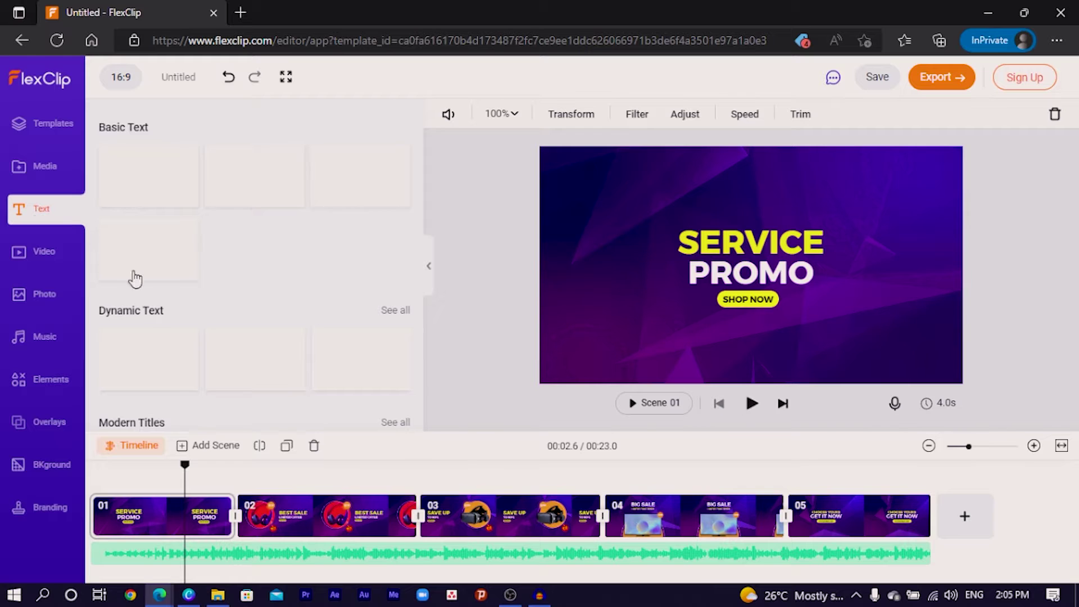
pyautogui.scroll(-3, 183, 320)
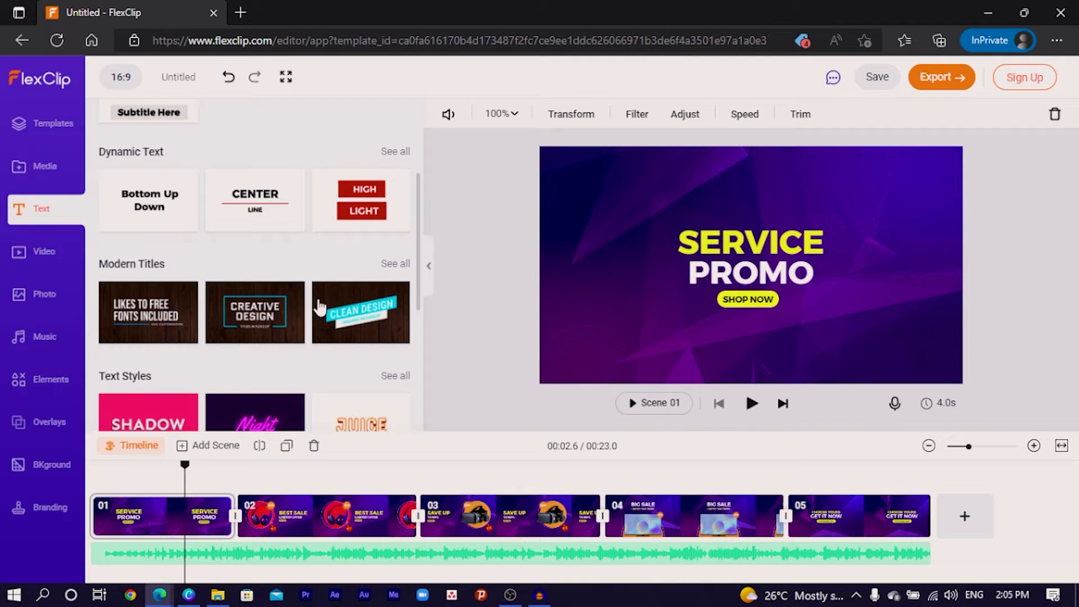
pyautogui.moveTo(254, 323); pyautogui.dragTo(612, 312)
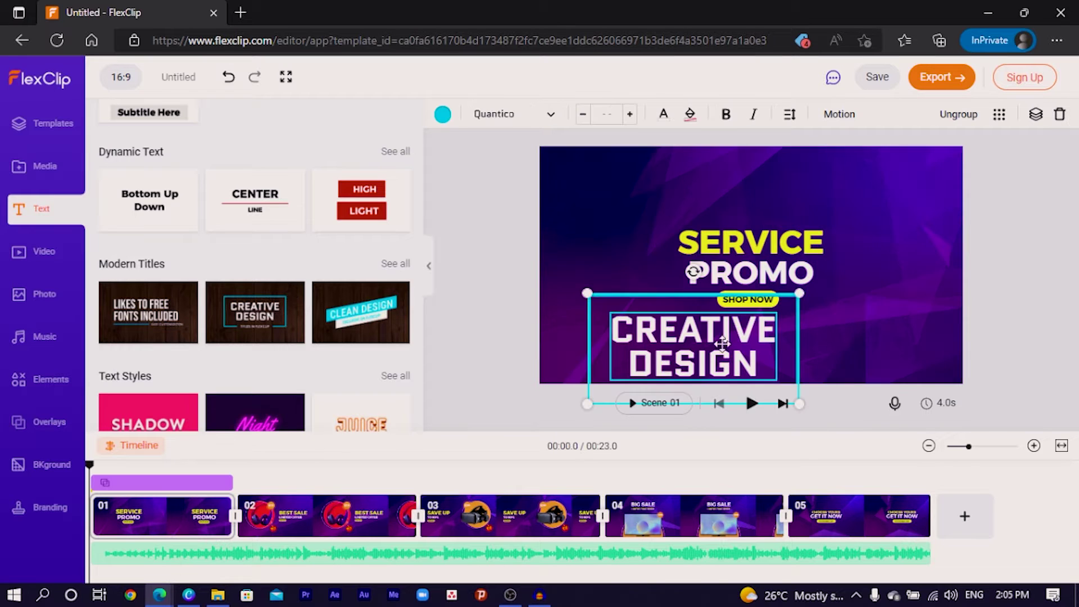
pyautogui.moveTo(711, 352); pyautogui.dragTo(673, 330)
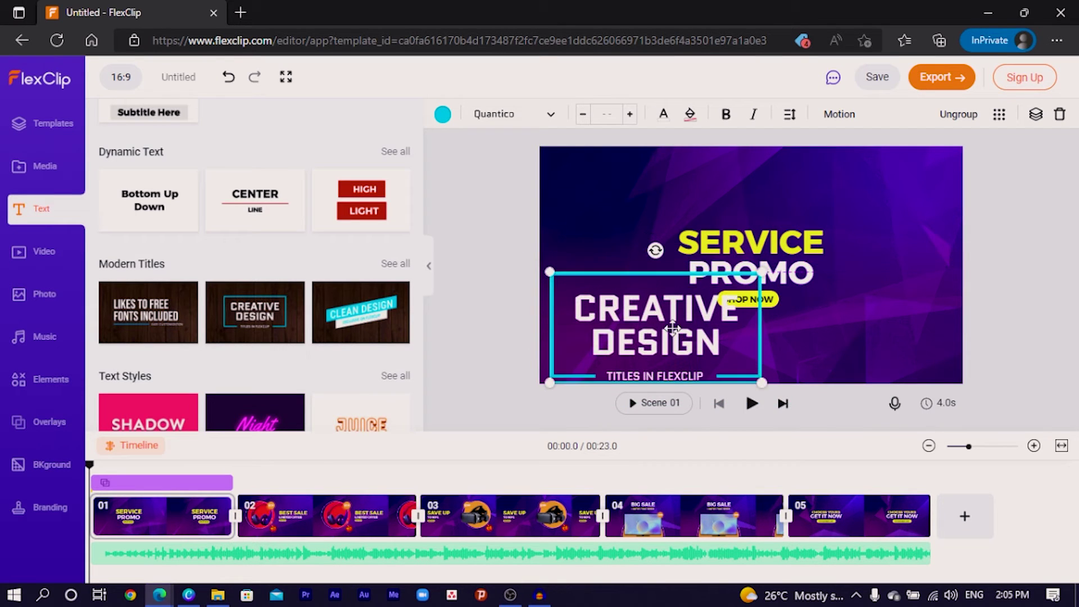
# - Delete the SERVICE, PROMO and SHOP NOW texts from scene 01
pyautogui.click(773, 242)
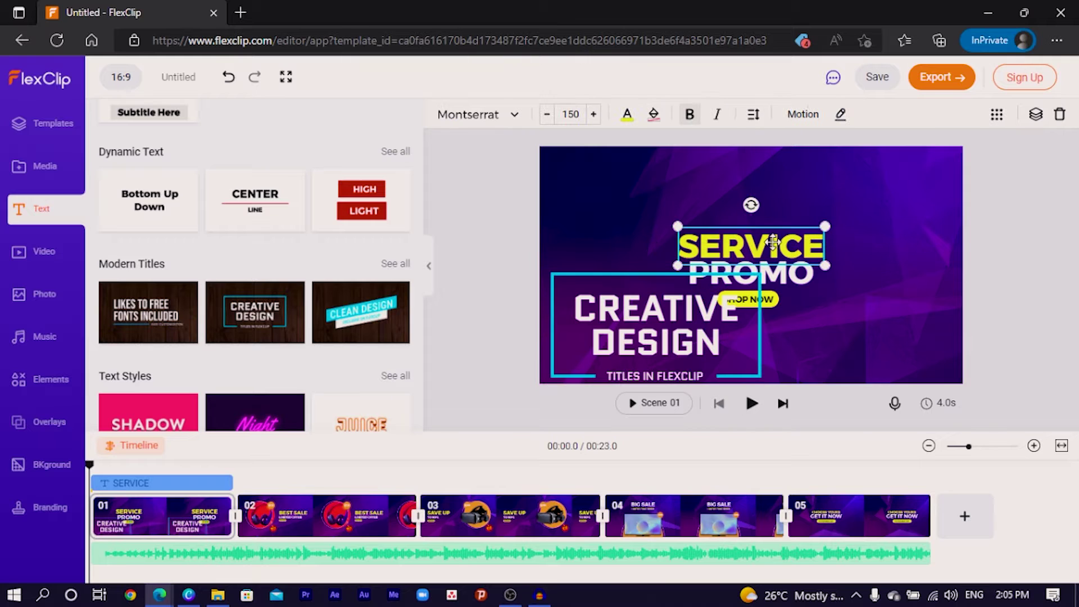
pyautogui.press('Delete')
pyautogui.click(790, 275)
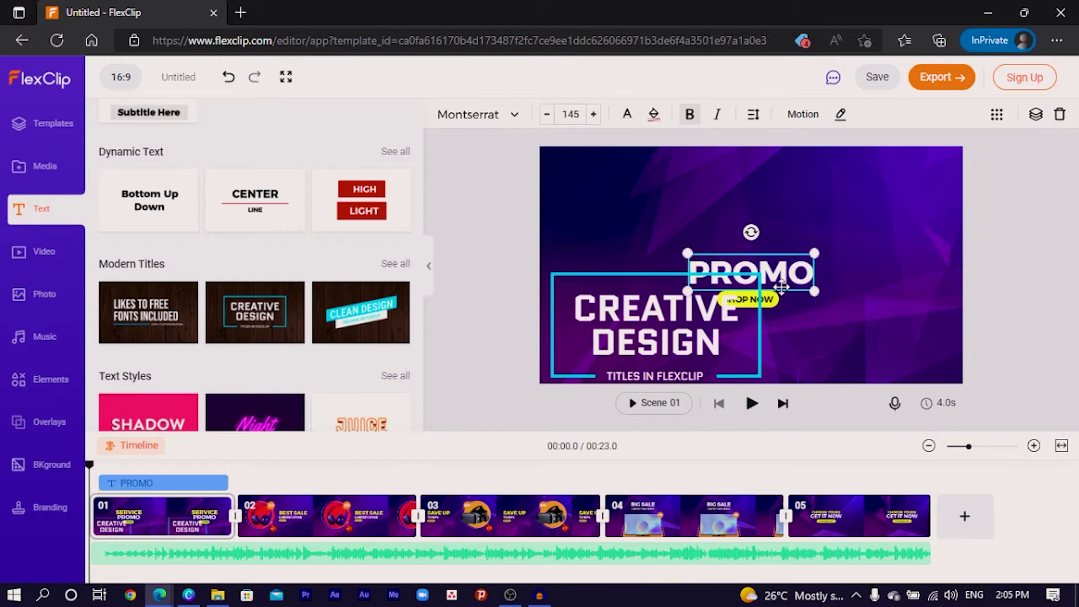
pyautogui.press('Delete')
pyautogui.click(776, 298)
pyautogui.press('Delete')
# - Centre the Creative Design title in the scene 01 frame and play back its animation
pyautogui.moveTo(657, 321); pyautogui.dragTo(763, 255)
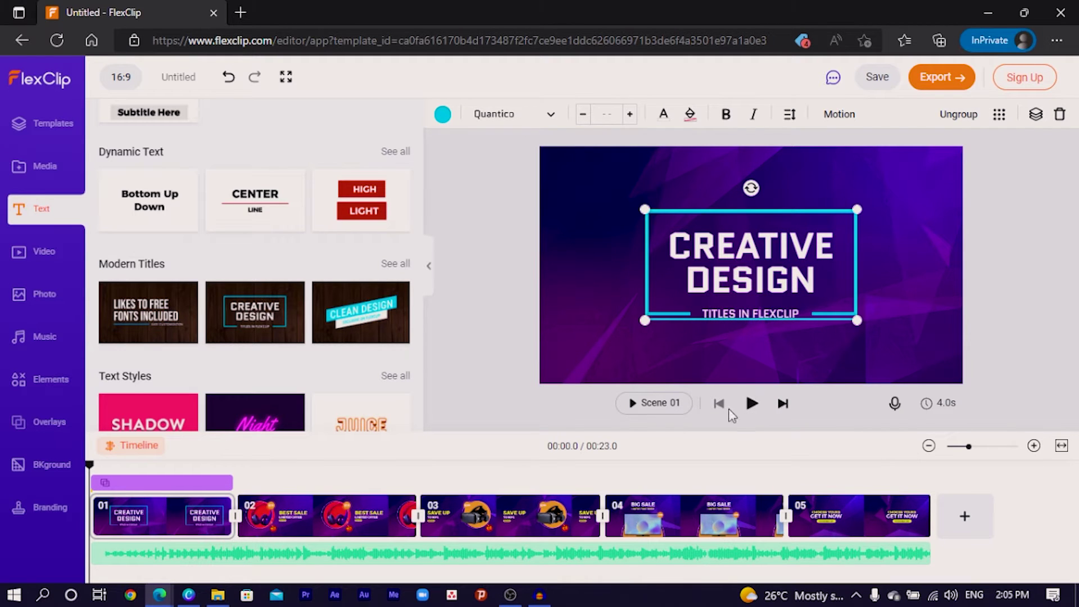
pyautogui.click(751, 403)
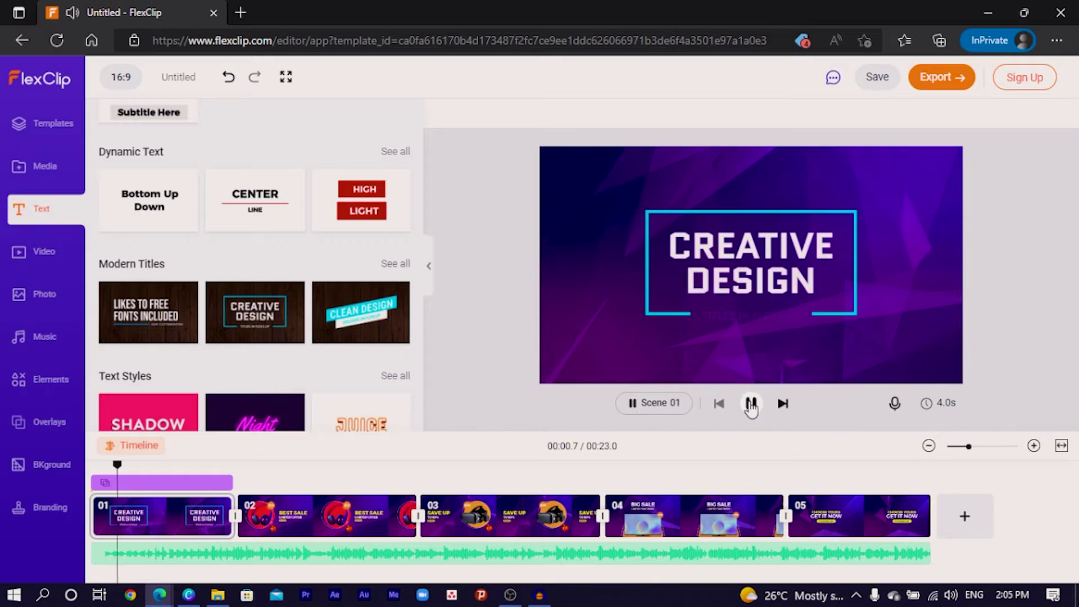
pyautogui.click(752, 404)
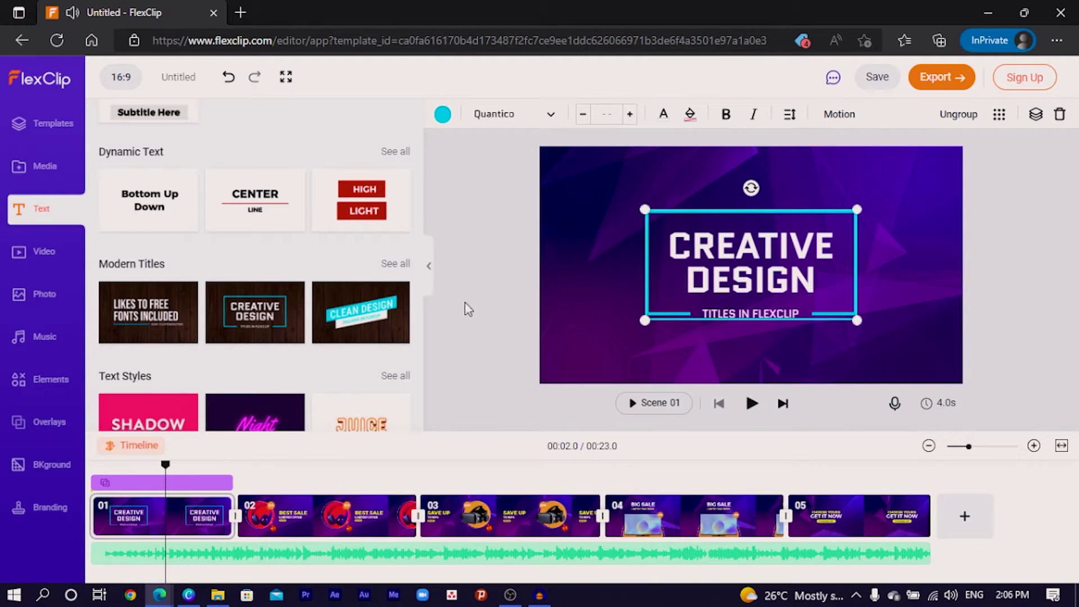
# - Add the Instagram handle banner from the Social Media presets, shrink it into scene 01's lower-right corner, and play the scene
pyautogui.scroll(-4, 384, 355)
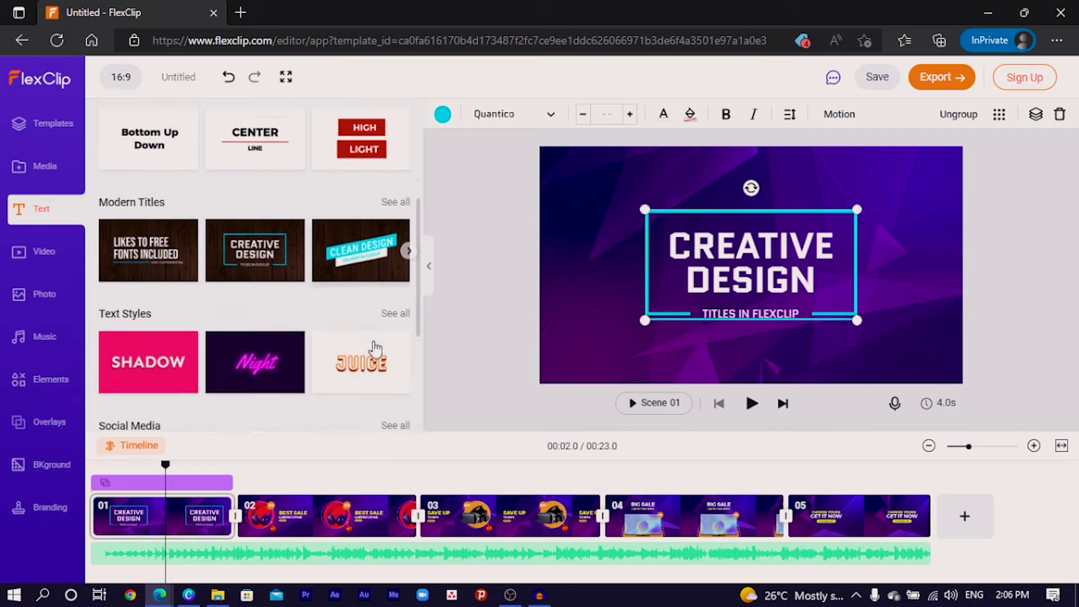
pyautogui.scroll(-5, 256, 320)
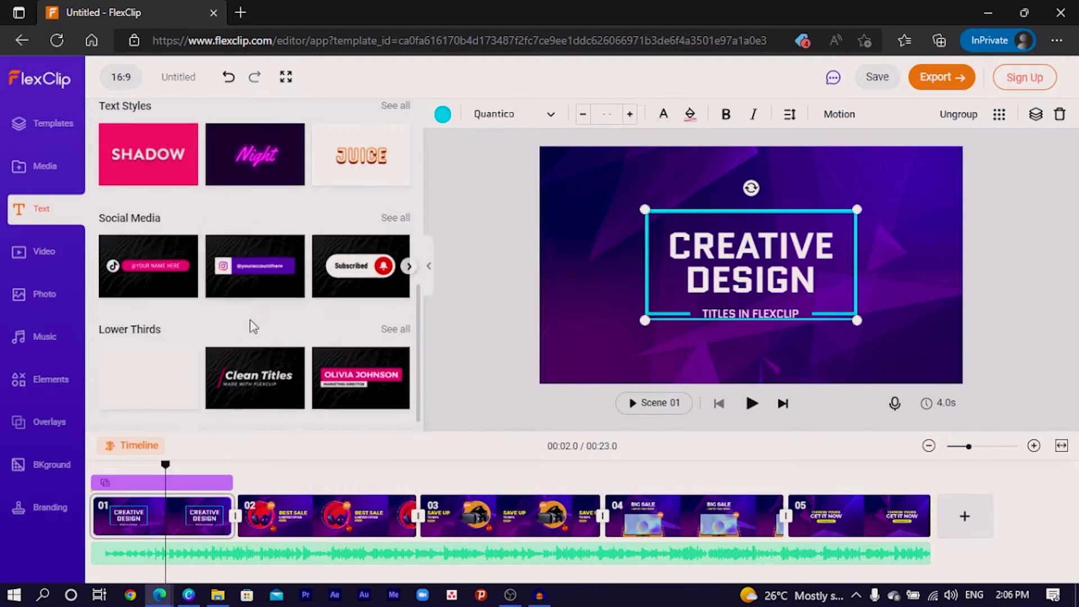
pyautogui.scroll(5, 272, 310)
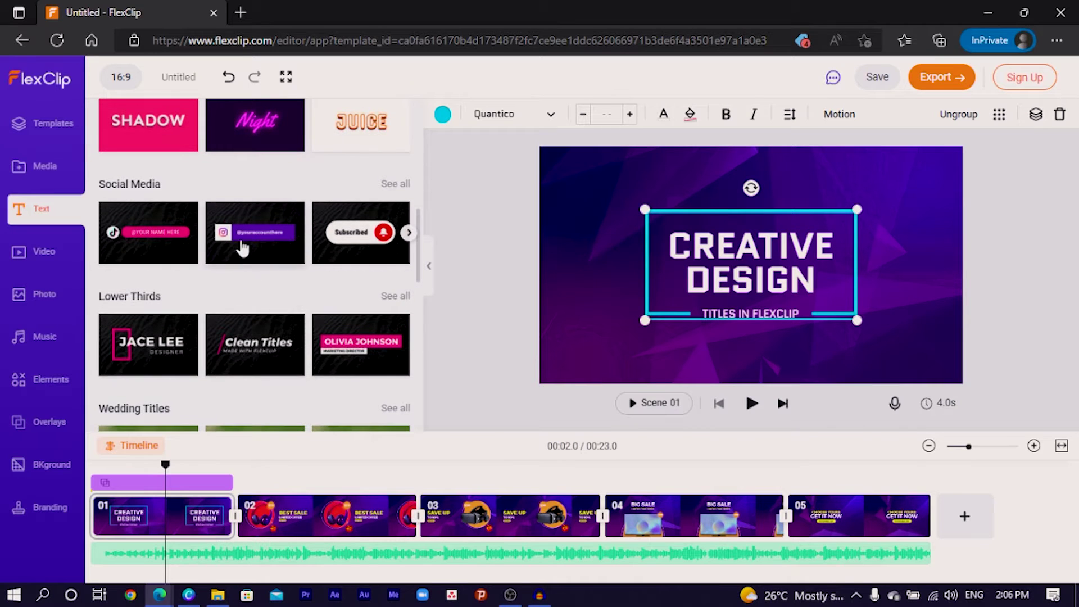
pyautogui.moveTo(247, 242); pyautogui.dragTo(603, 382)
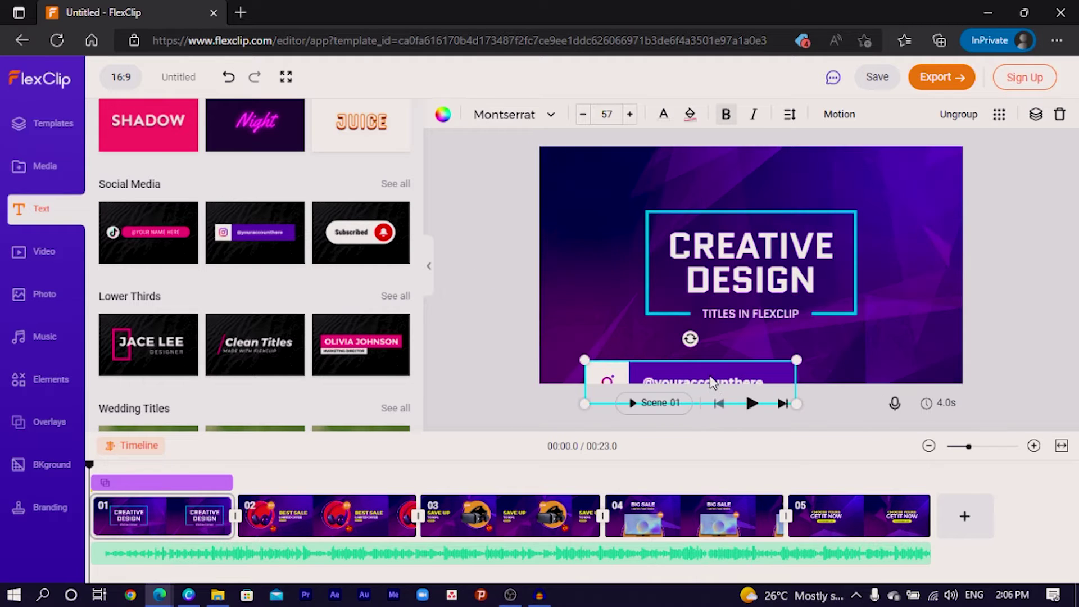
pyautogui.moveTo(711, 383); pyautogui.dragTo(759, 347)
pyautogui.moveTo(845, 334); pyautogui.dragTo(925, 359)
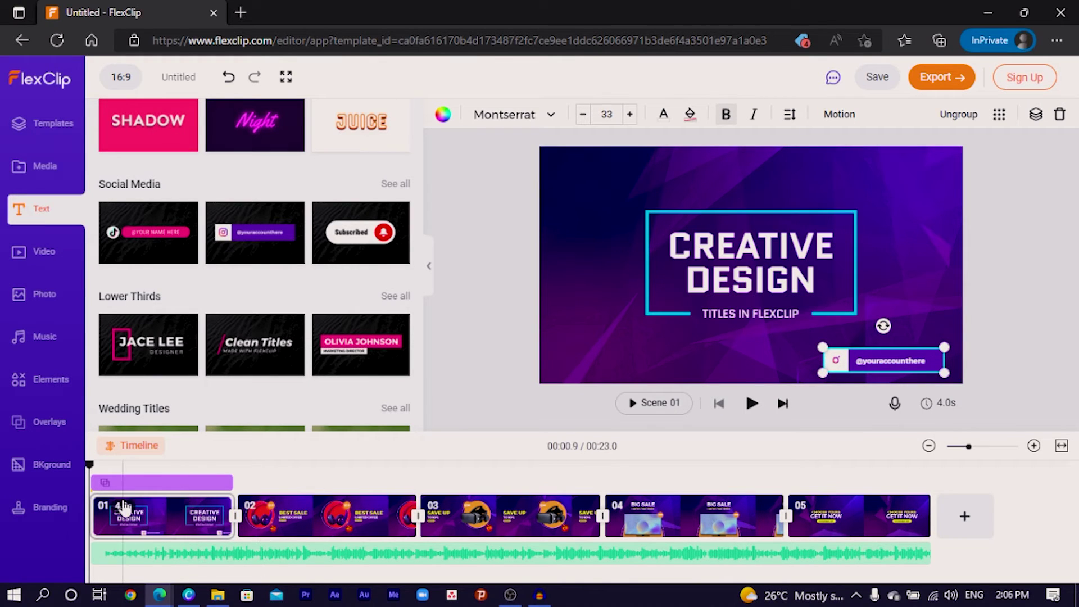
pyautogui.press('space')
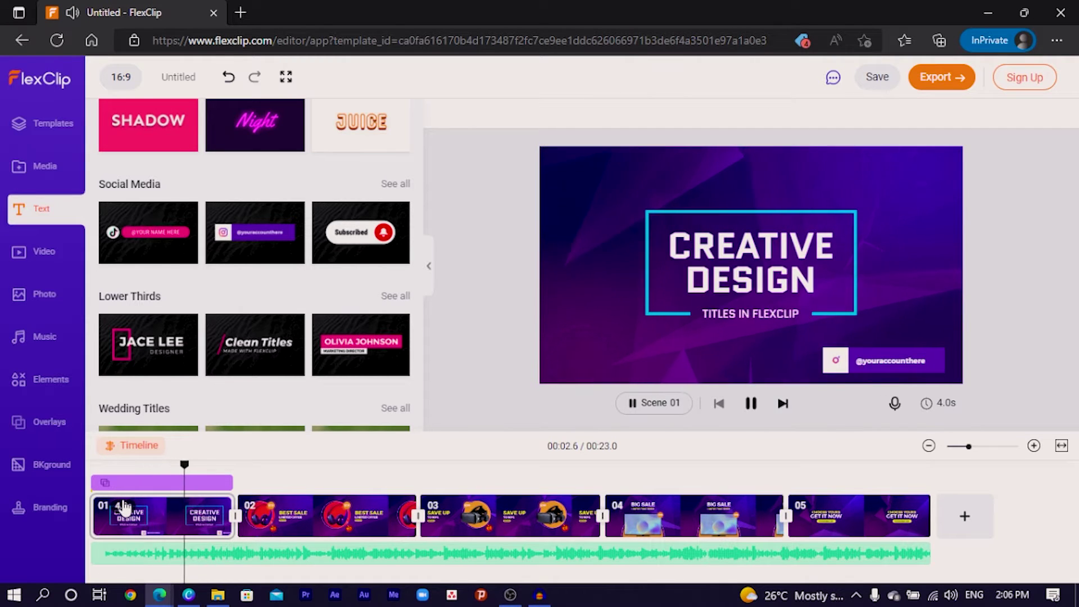
pyautogui.click(256, 232)
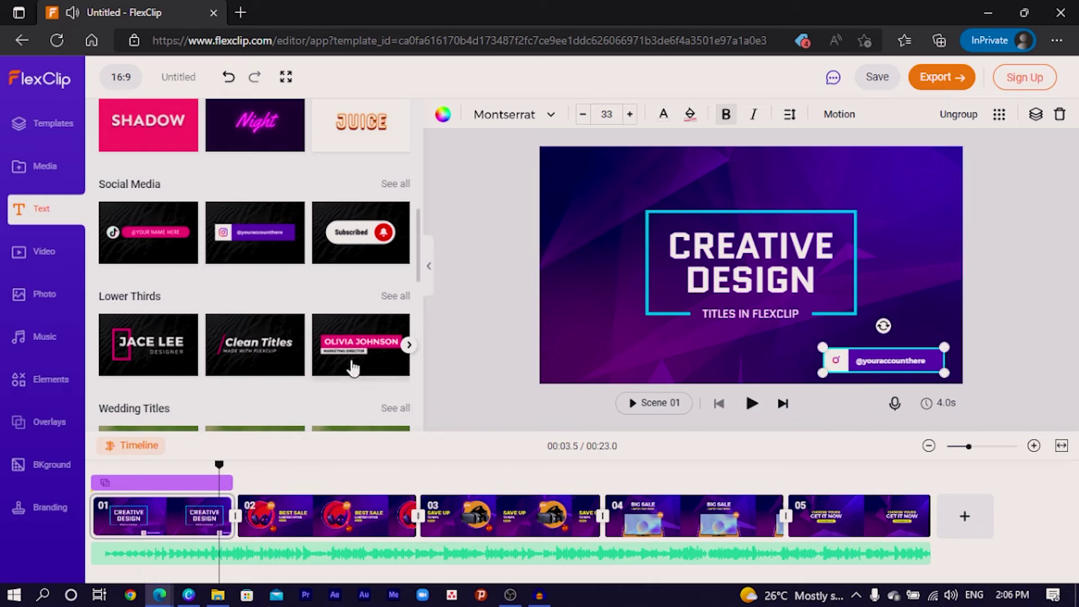
# - Replace the scene 02 background with the 0:17 meeting clip from the Business stock videos
pyautogui.scroll(-3, 337, 326)
pyautogui.scroll(-3, 308, 305)
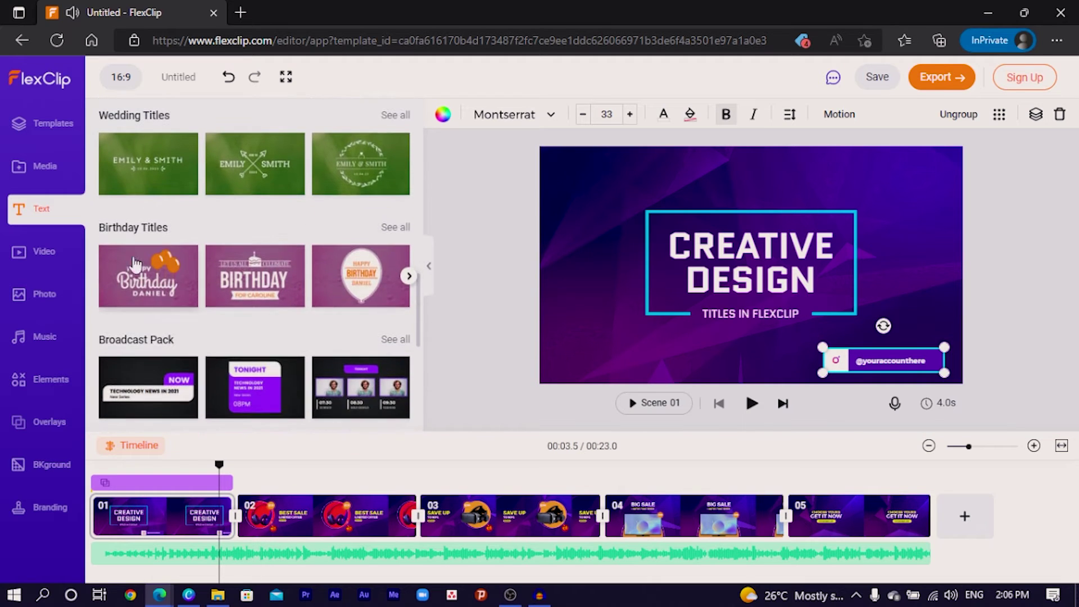
pyautogui.click(49, 258)
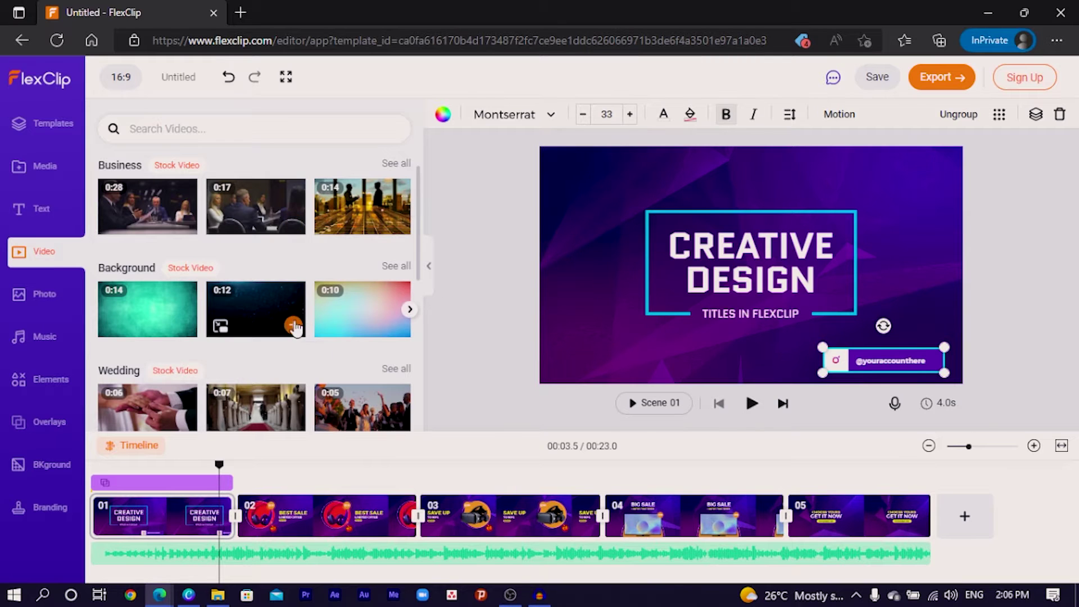
pyautogui.moveTo(238, 285); pyautogui.dragTo(244, 522)
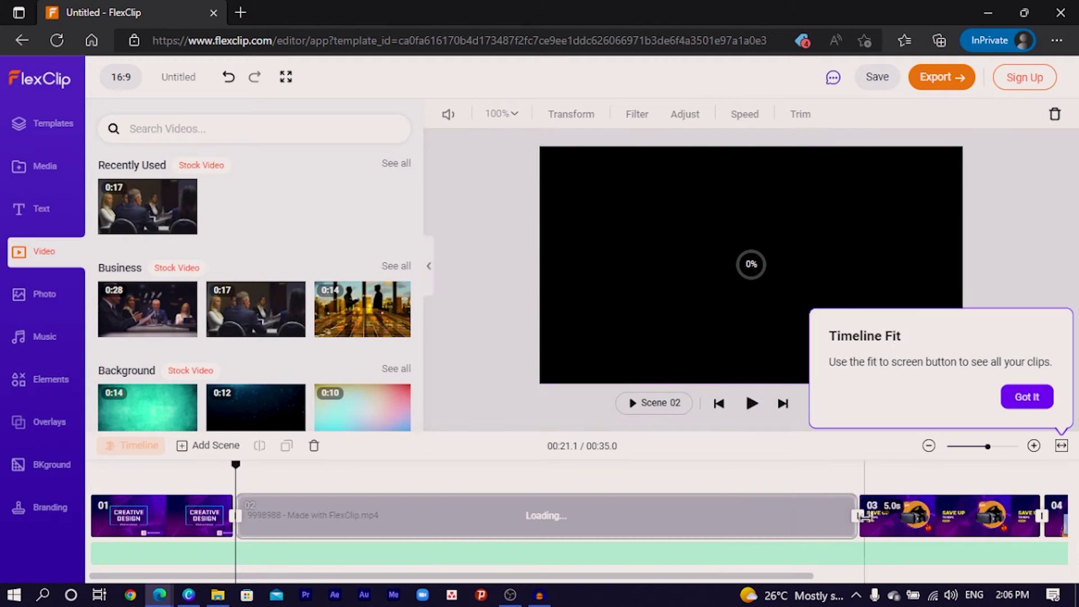
# - Fit all clips in the timeline view and shorten scene 02 to 9.2 seconds from its end
pyautogui.click(840, 520)
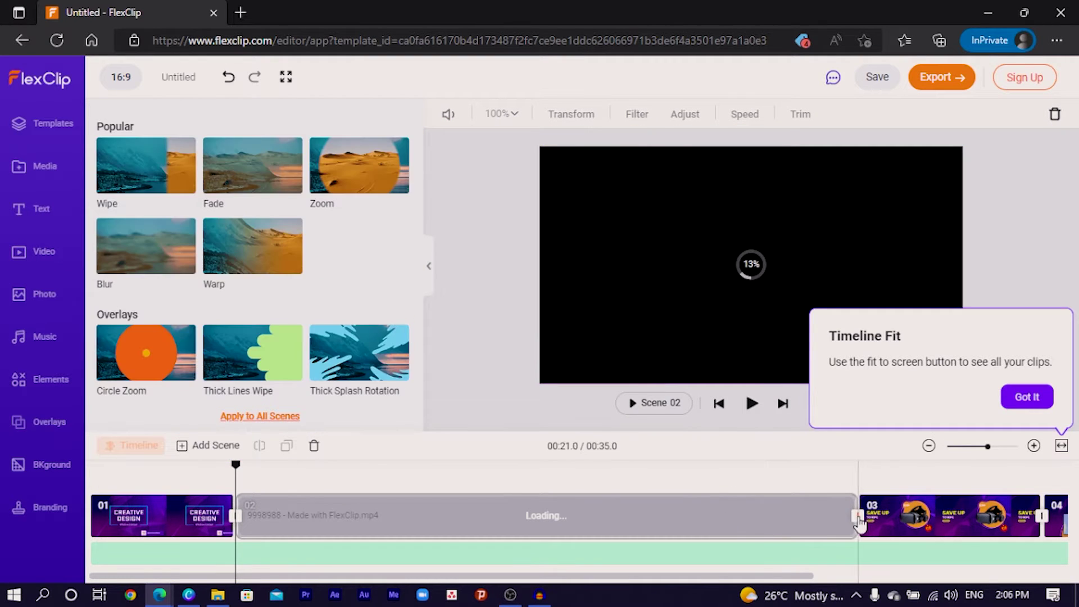
pyautogui.click(840, 522)
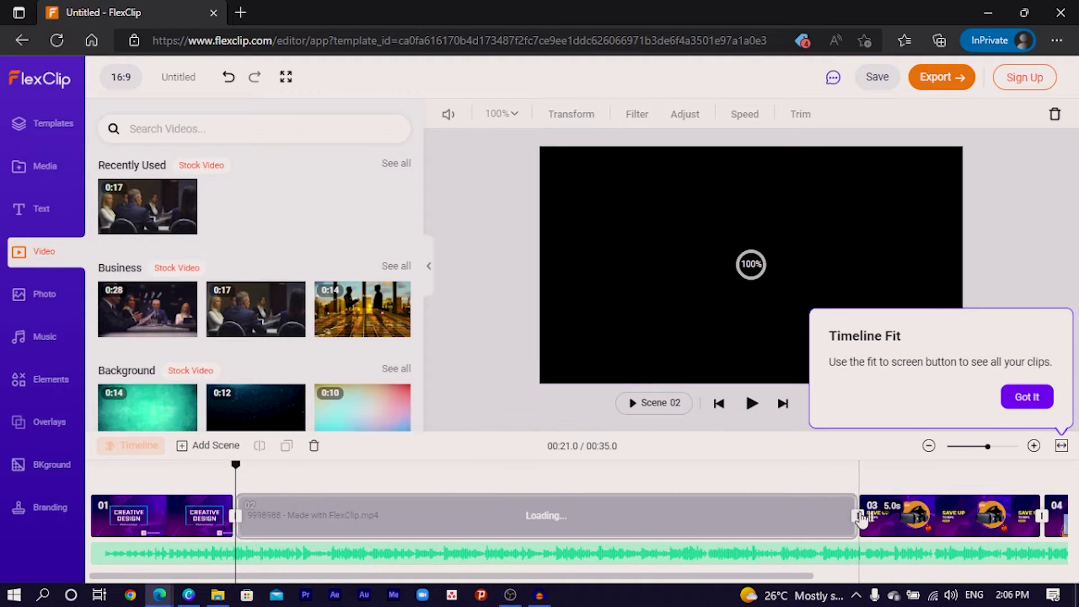
pyautogui.click(746, 515)
pyautogui.click(581, 534)
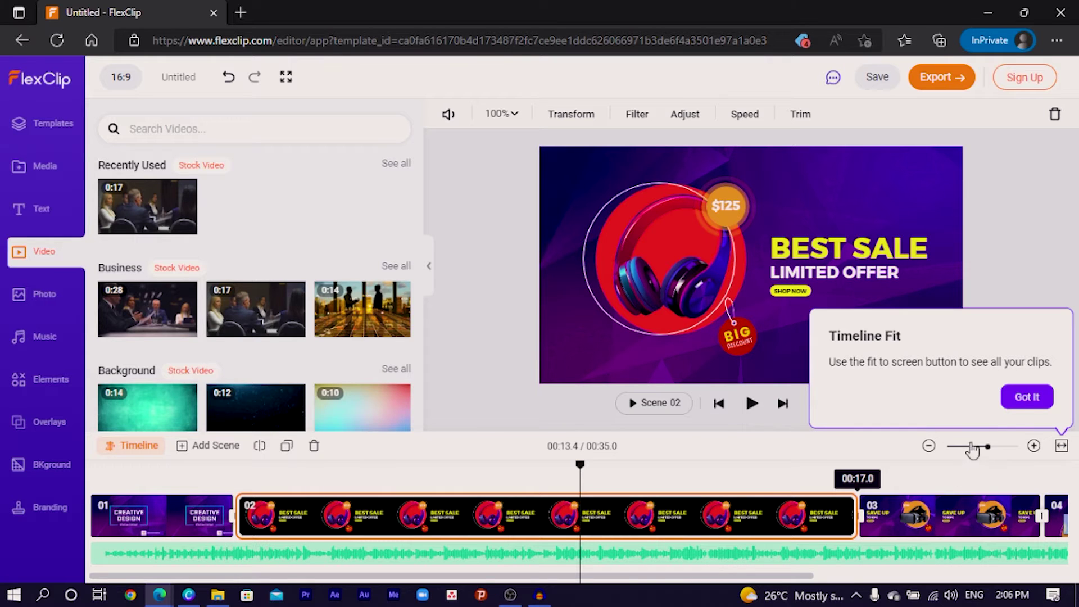
pyautogui.click(1027, 397)
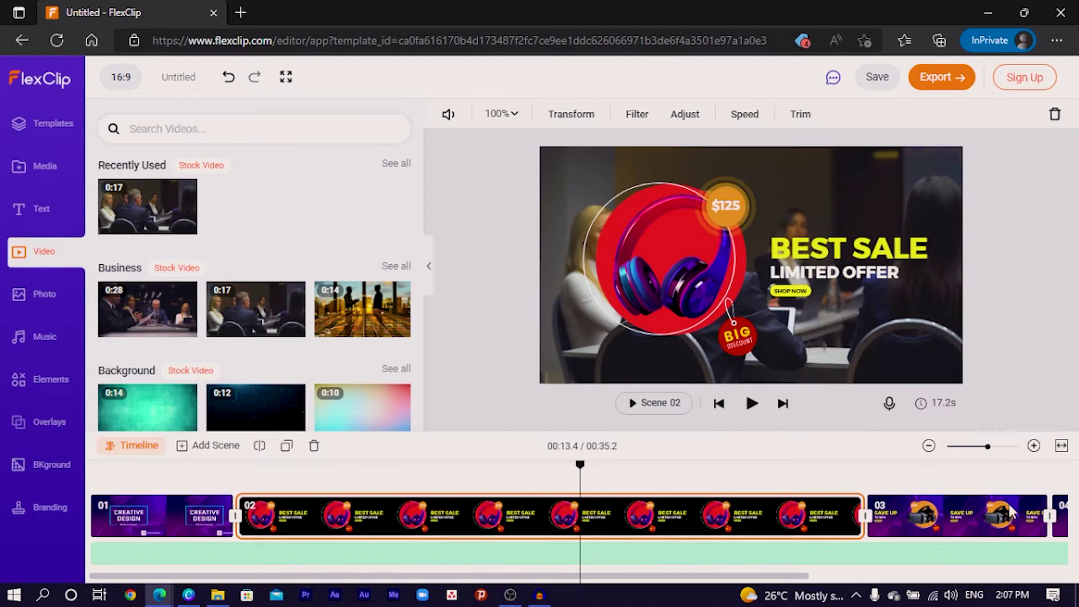
pyautogui.click(1060, 446)
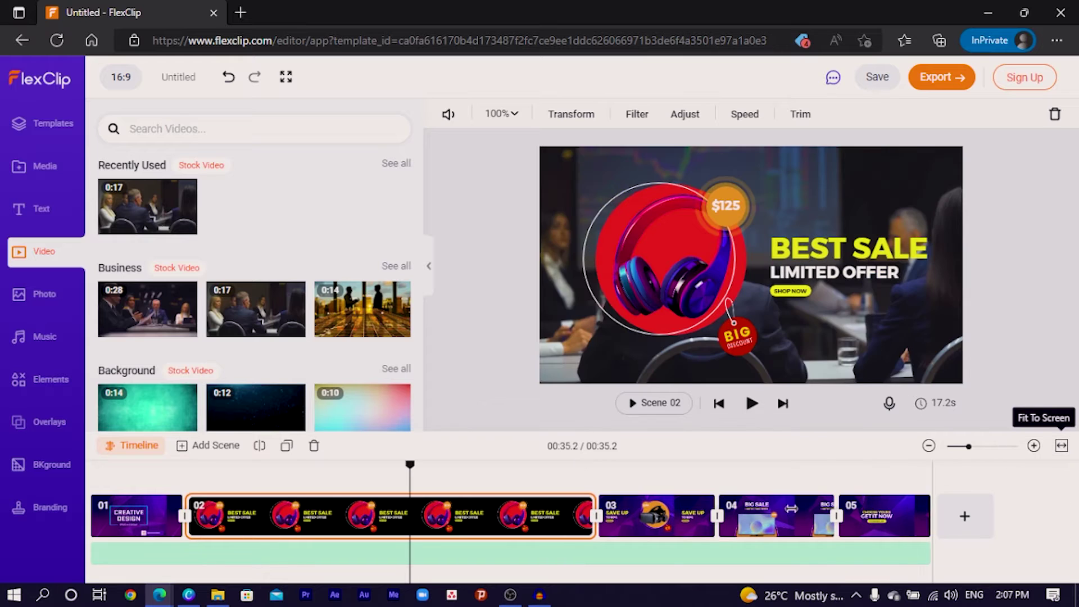
pyautogui.click(599, 510)
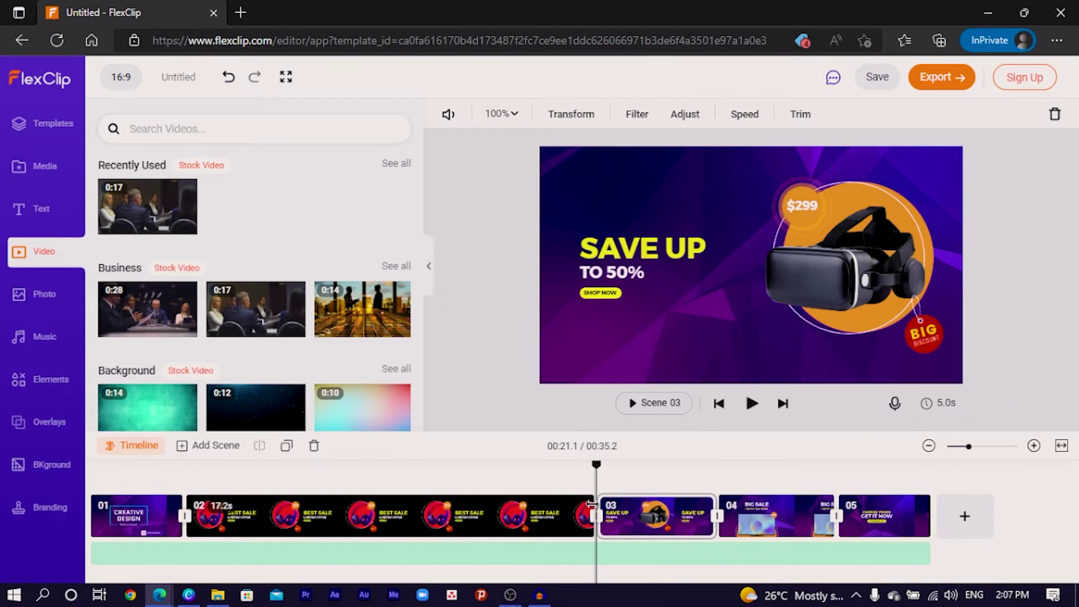
pyautogui.moveTo(518, 511); pyautogui.dragTo(414, 523)
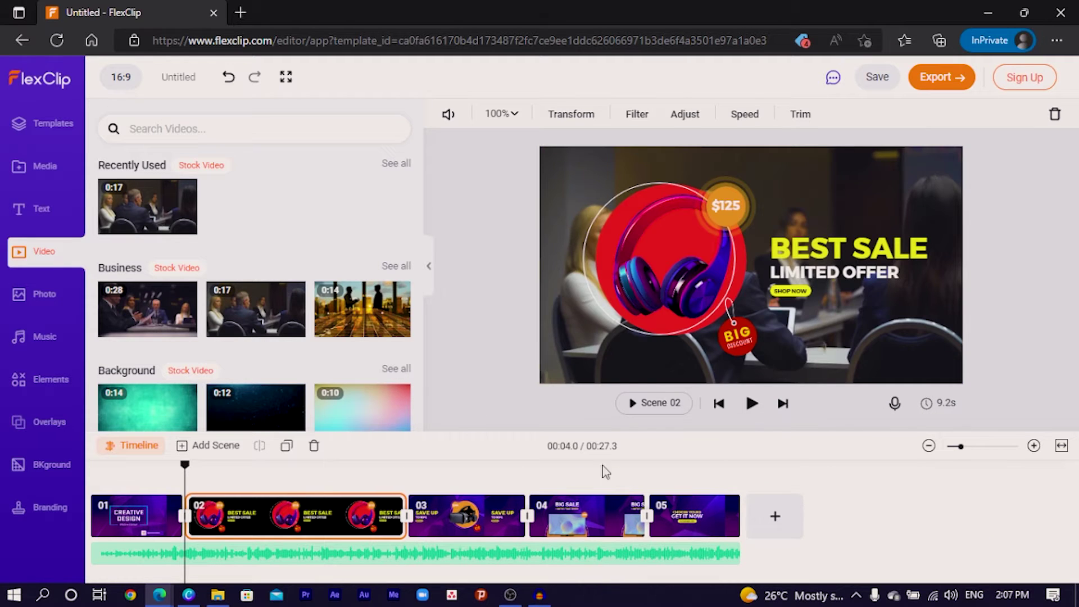
# - Delete the headphones graphics, $125 badge, sale texts, SHOP NOW label and Big Discount tag from scene 02
pyautogui.click(639, 288)
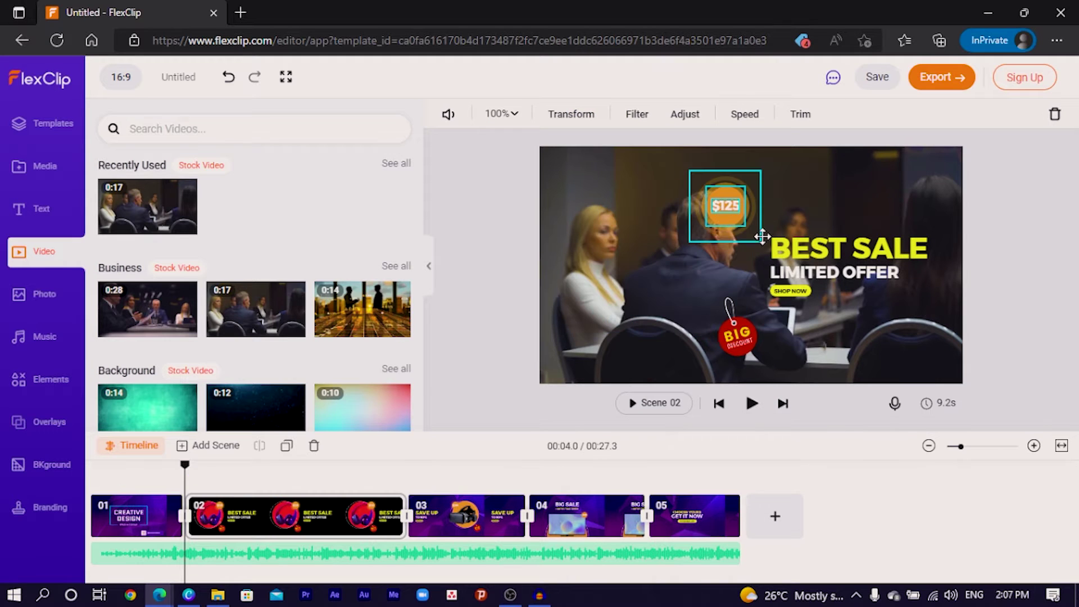
pyautogui.press('Delete')
pyautogui.click(814, 272)
pyautogui.press('Delete')
pyautogui.press('Delete')
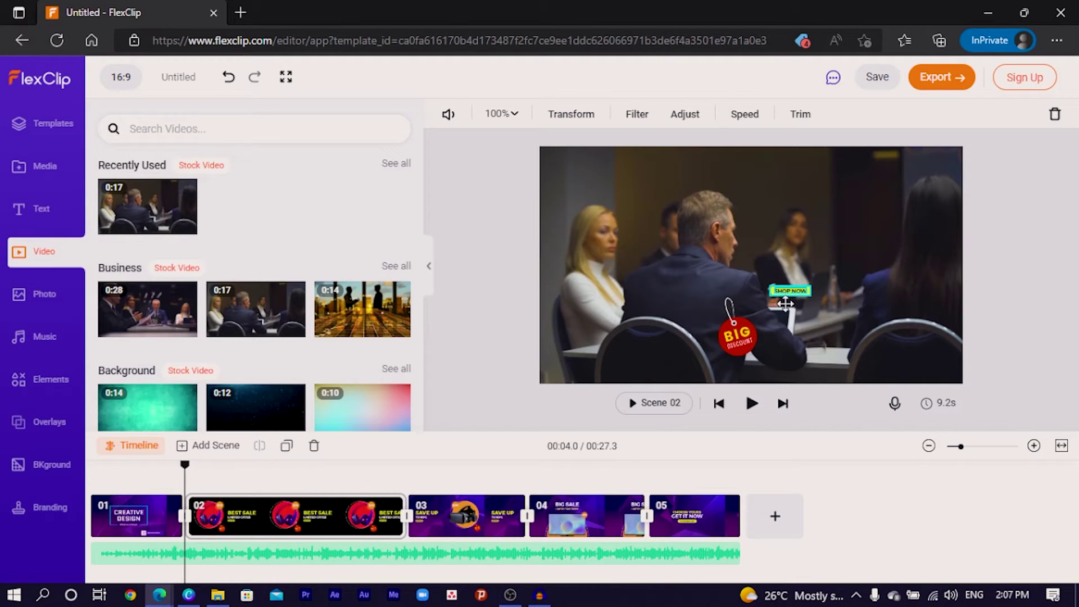
pyautogui.click(735, 347)
pyautogui.press('Delete')
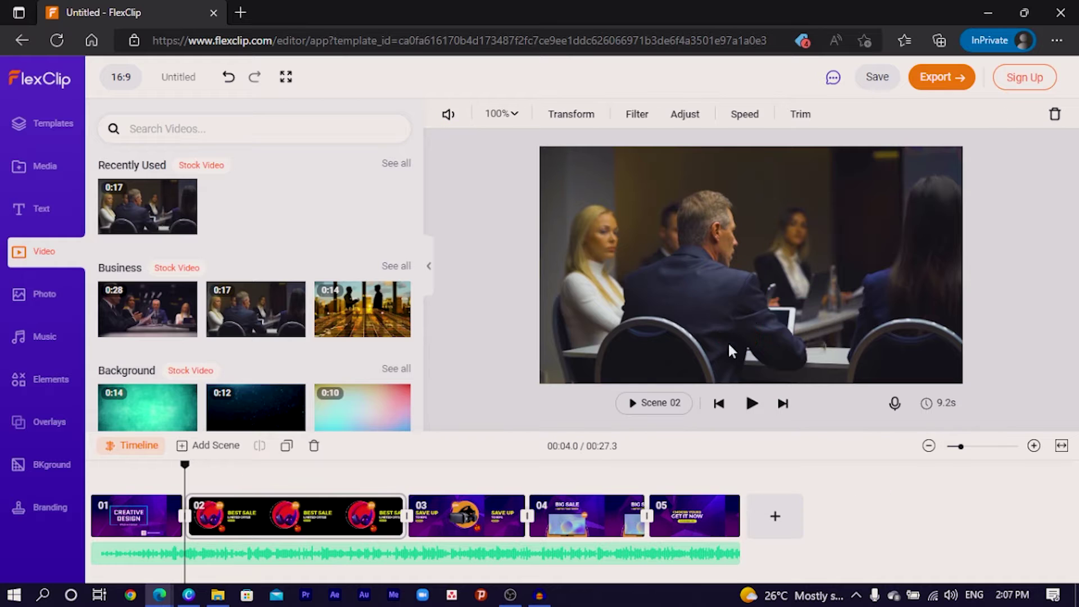
# - Play back the meeting clip in scene 02 and browse the stock video and photo libraries
pyautogui.press('space')
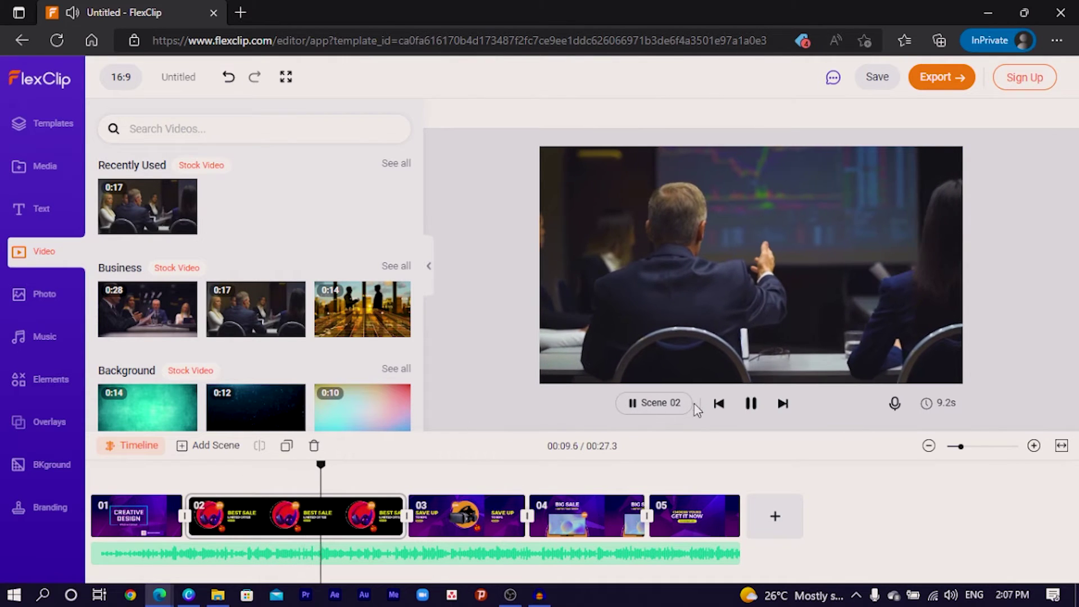
pyautogui.click(554, 294)
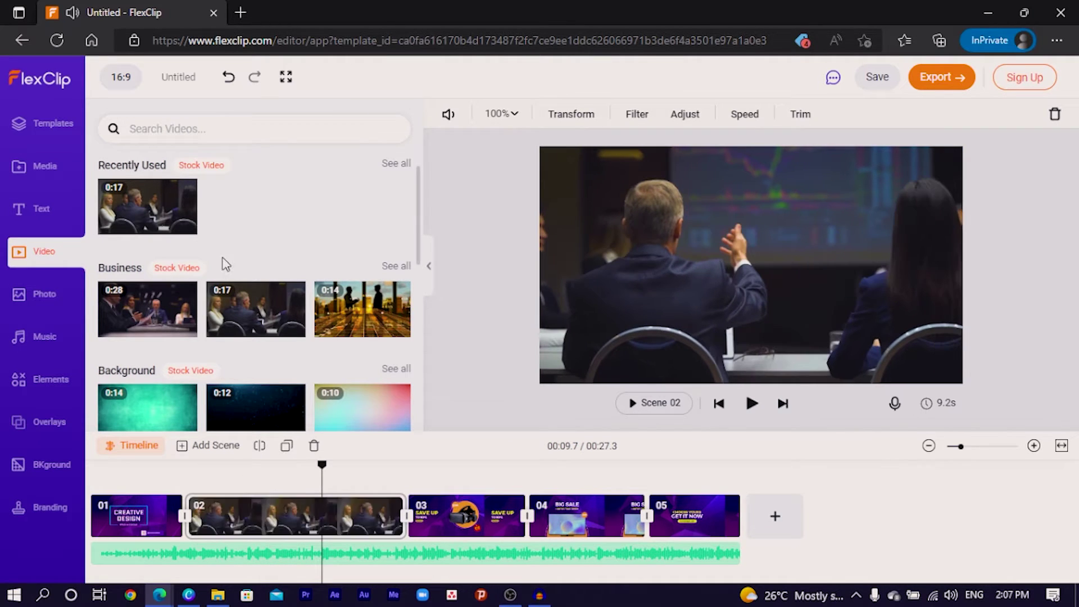
pyautogui.scroll(-2, 258, 255)
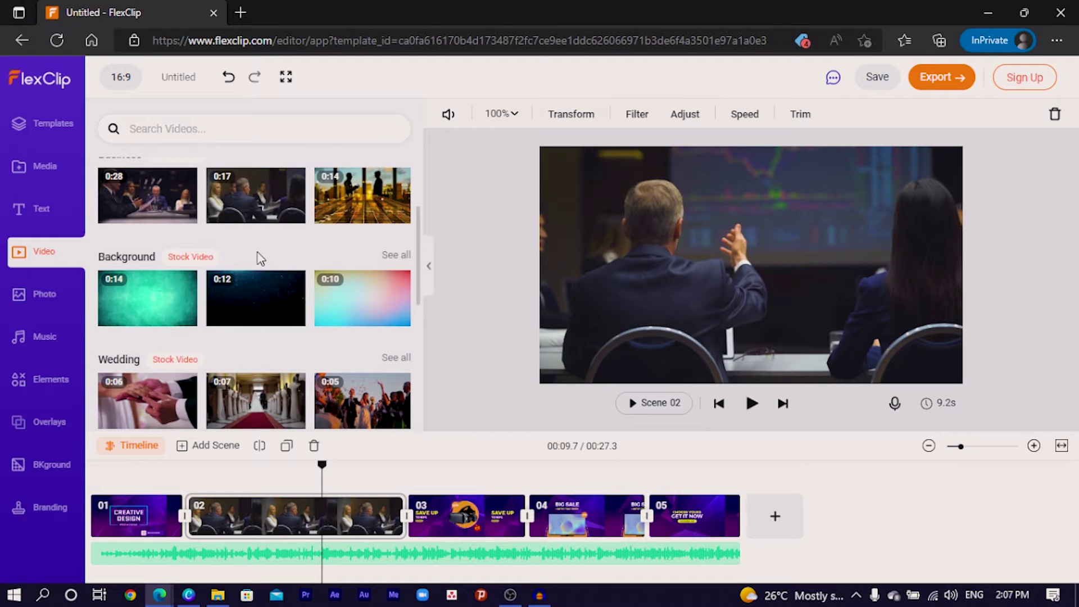
pyautogui.click(19, 307)
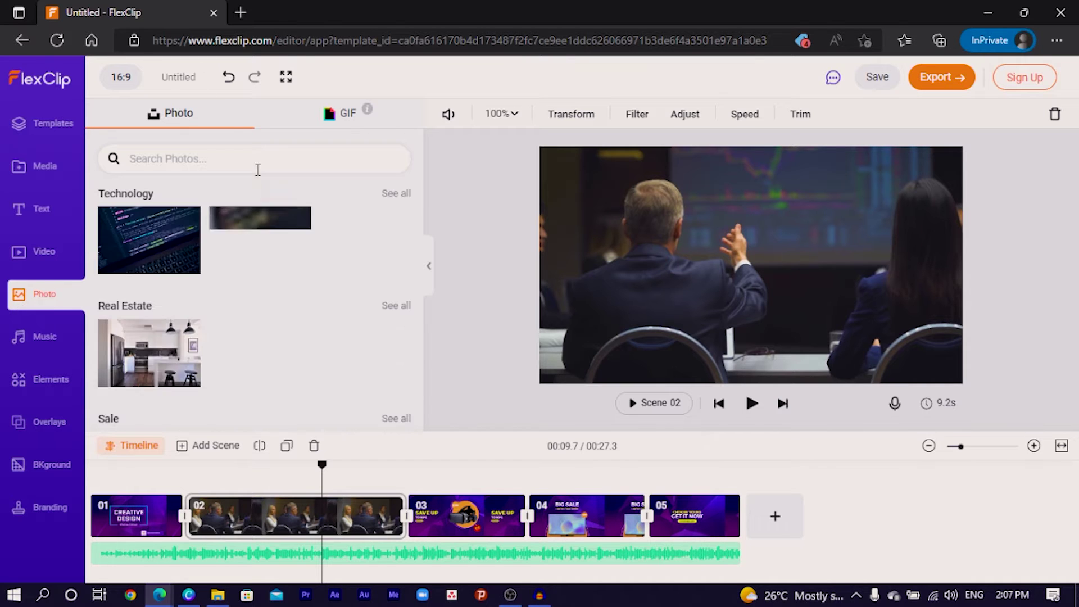
pyautogui.scroll(-2, 200, 279)
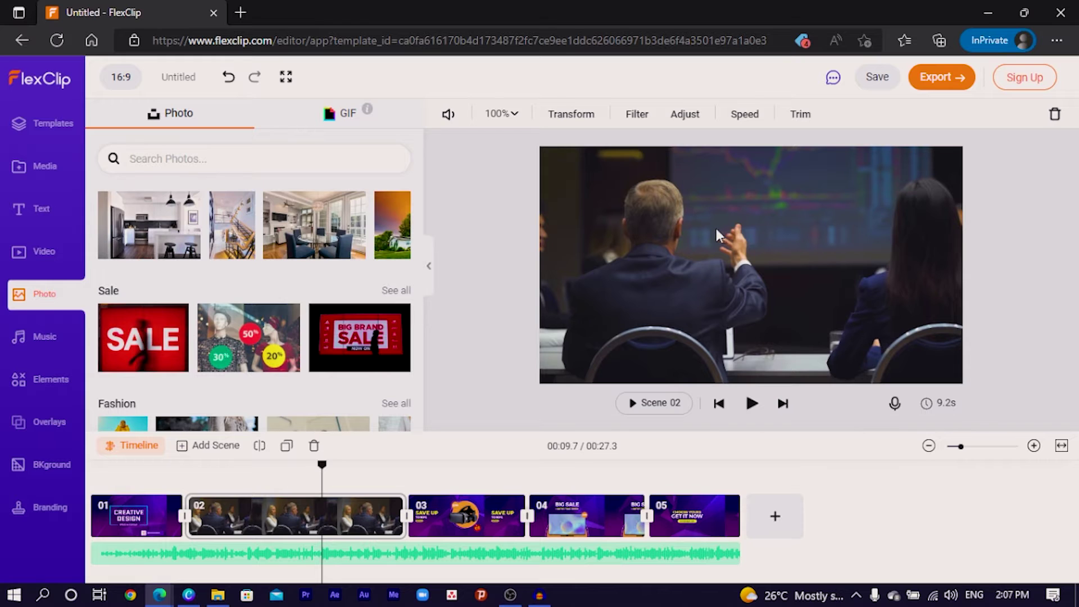
# - Try out the Resolution - Light Mix music as a second audio track on the timeline and delete it
pyautogui.click(339, 124)
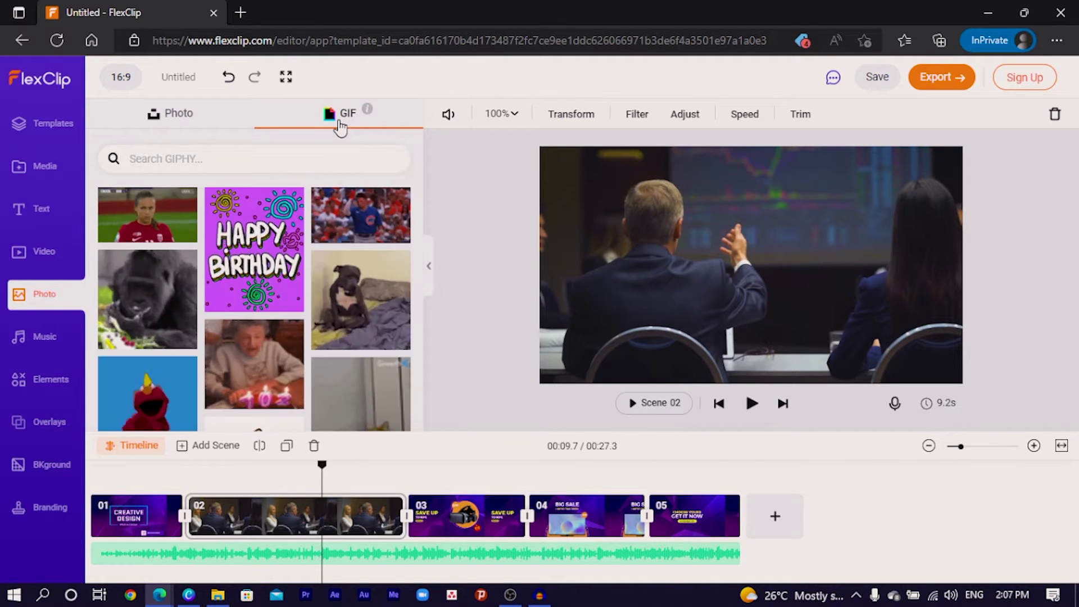
pyautogui.click(181, 120)
pyautogui.click(60, 341)
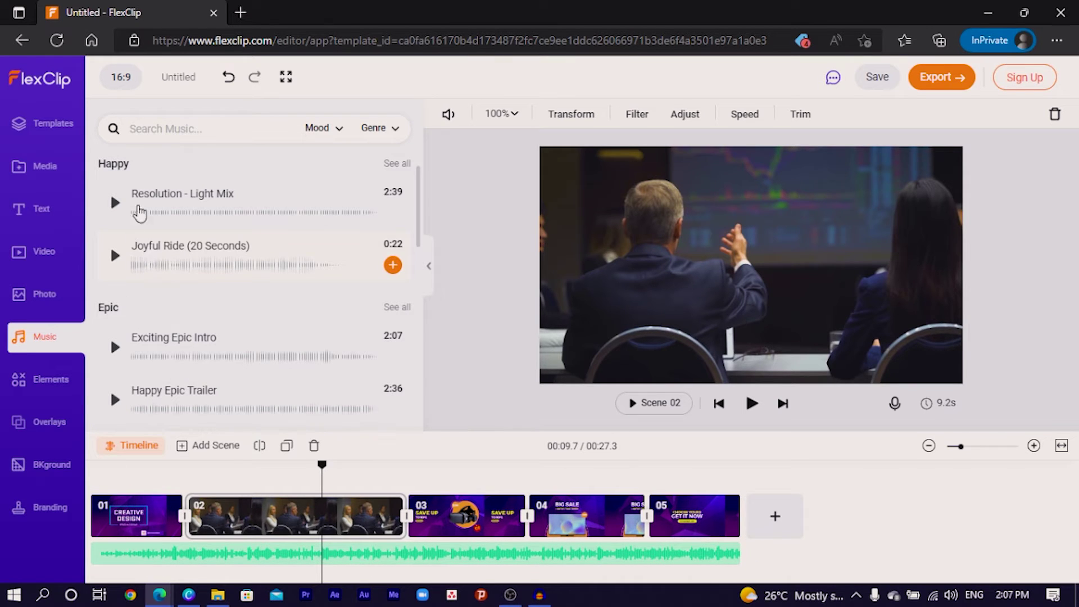
pyautogui.moveTo(150, 200); pyautogui.dragTo(129, 554)
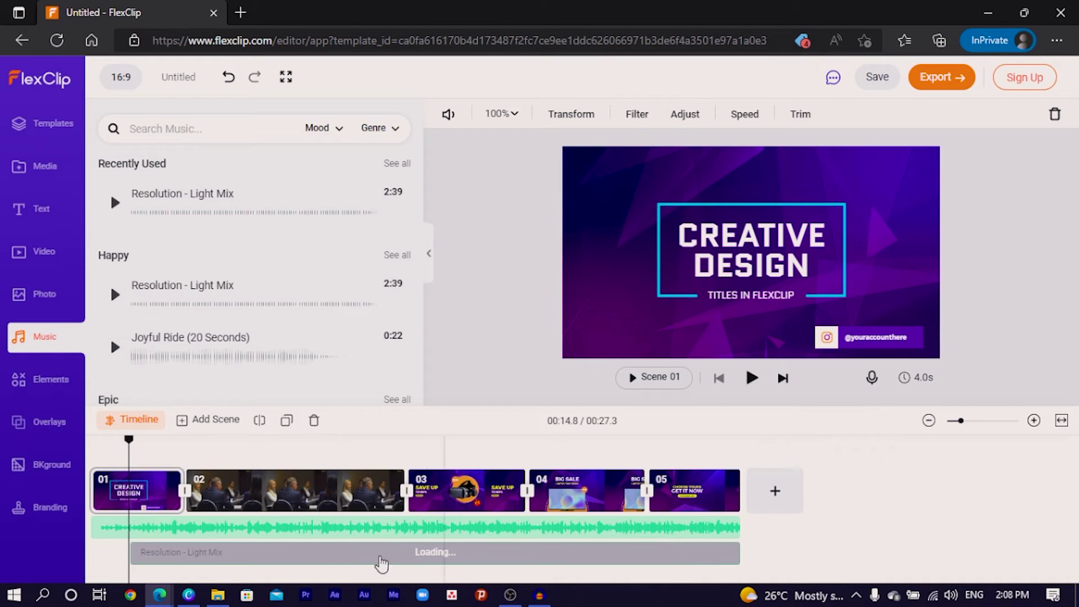
pyautogui.moveTo(470, 558); pyautogui.dragTo(339, 561)
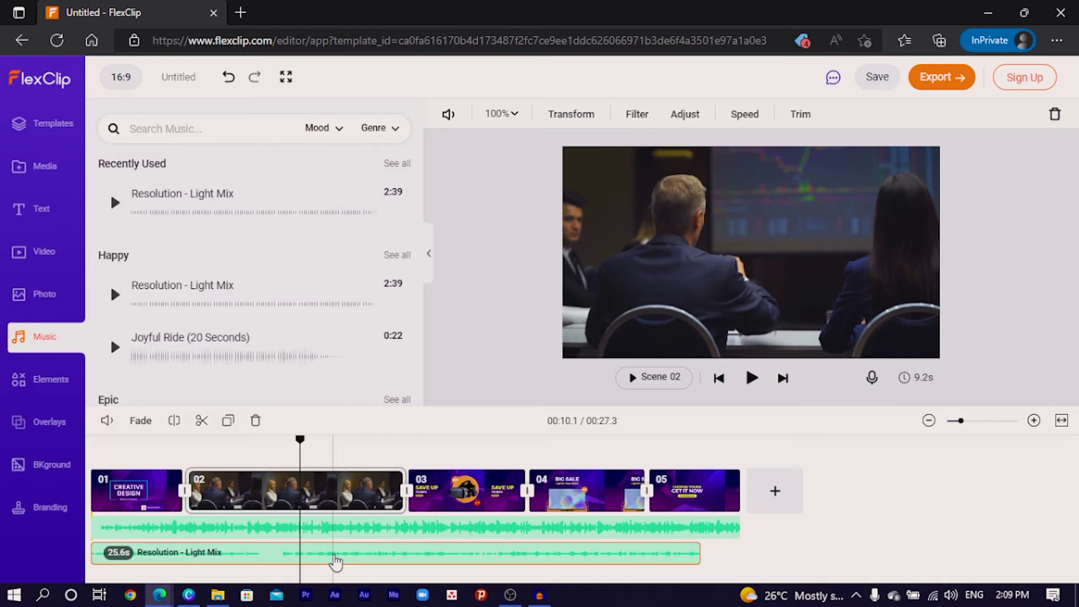
pyautogui.moveTo(336, 561); pyautogui.dragTo(332, 523)
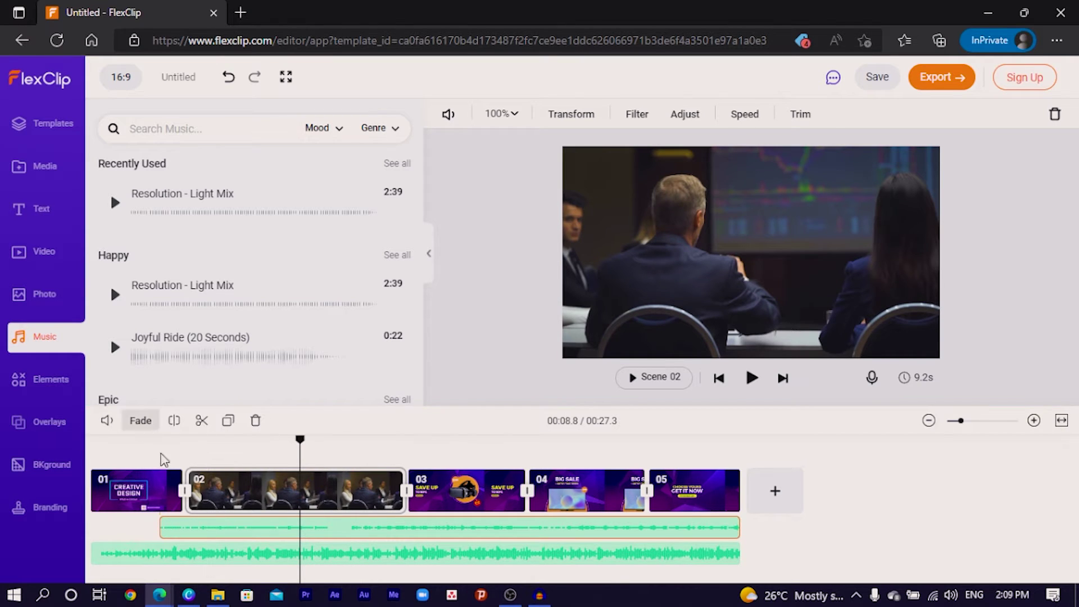
pyautogui.click(262, 422)
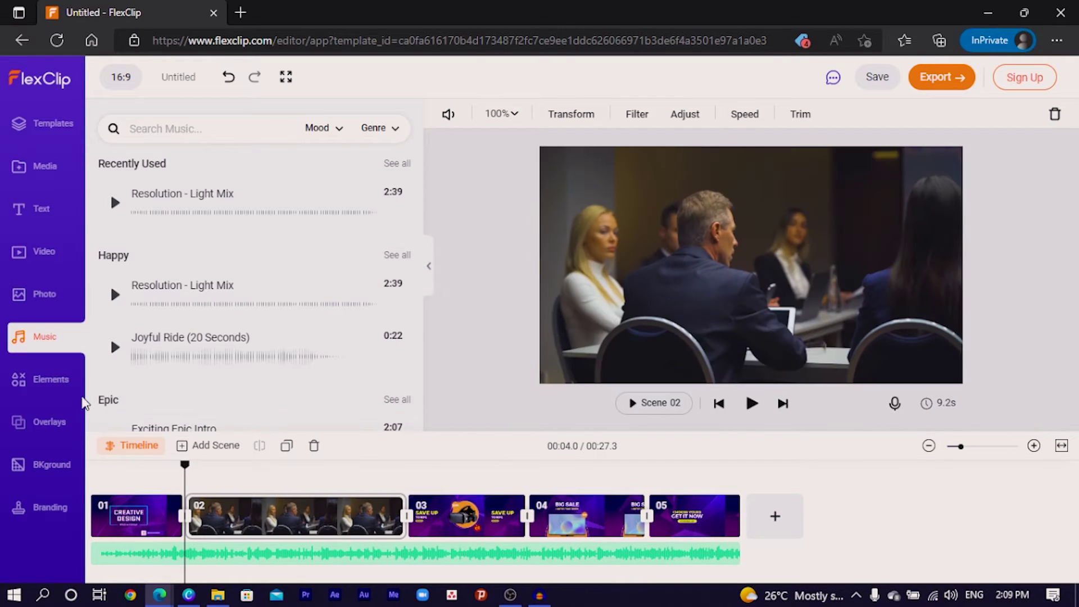
# - Look through the shape, social, arrow, mask and birthday categories of the elements library
pyautogui.click(39, 381)
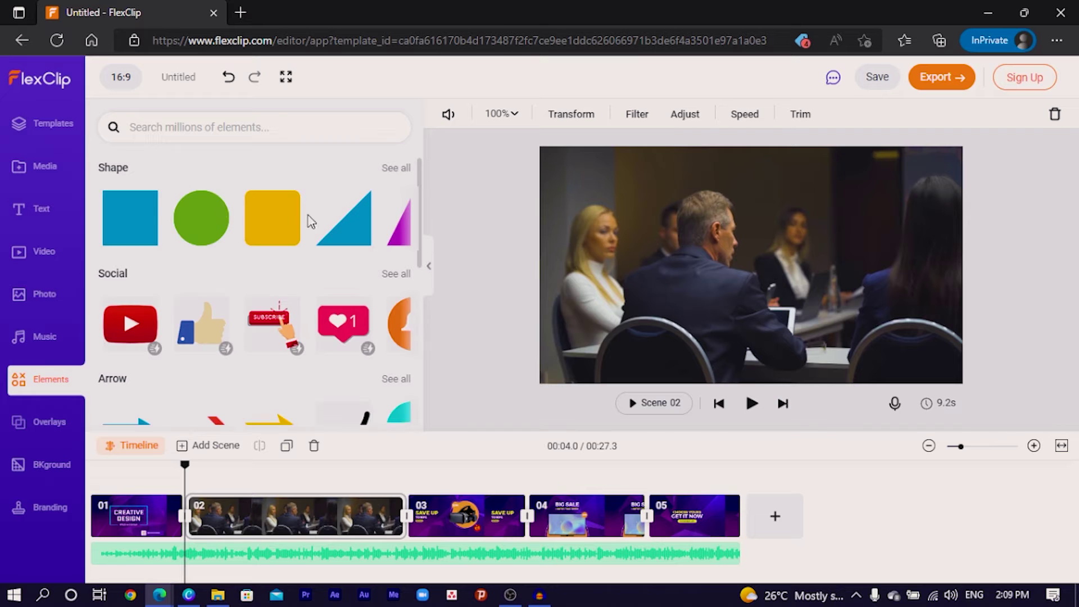
pyautogui.scroll(-2, 239, 347)
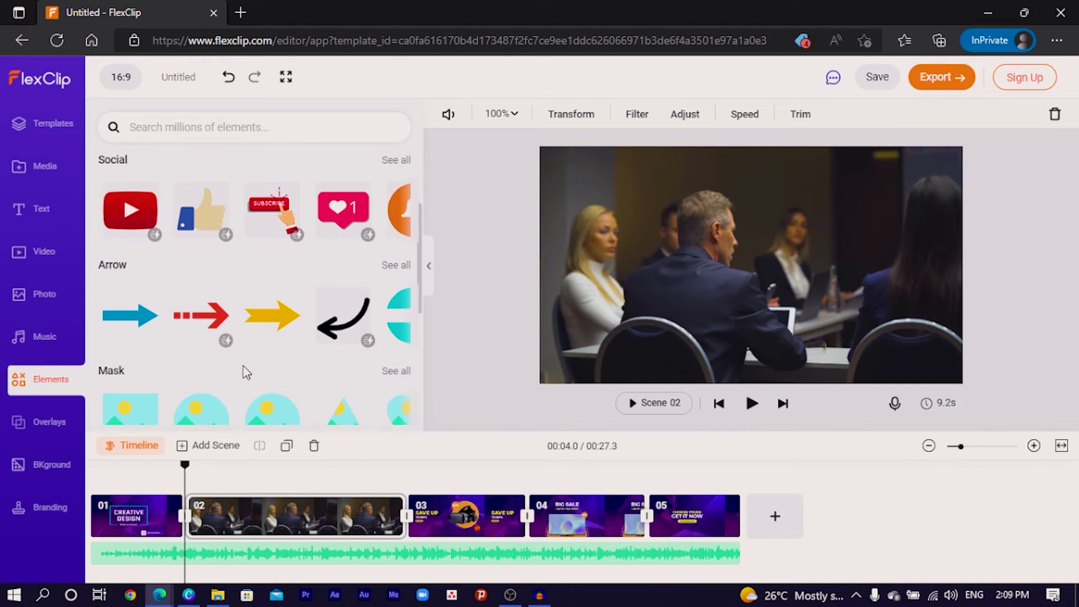
pyautogui.scroll(-2, 244, 373)
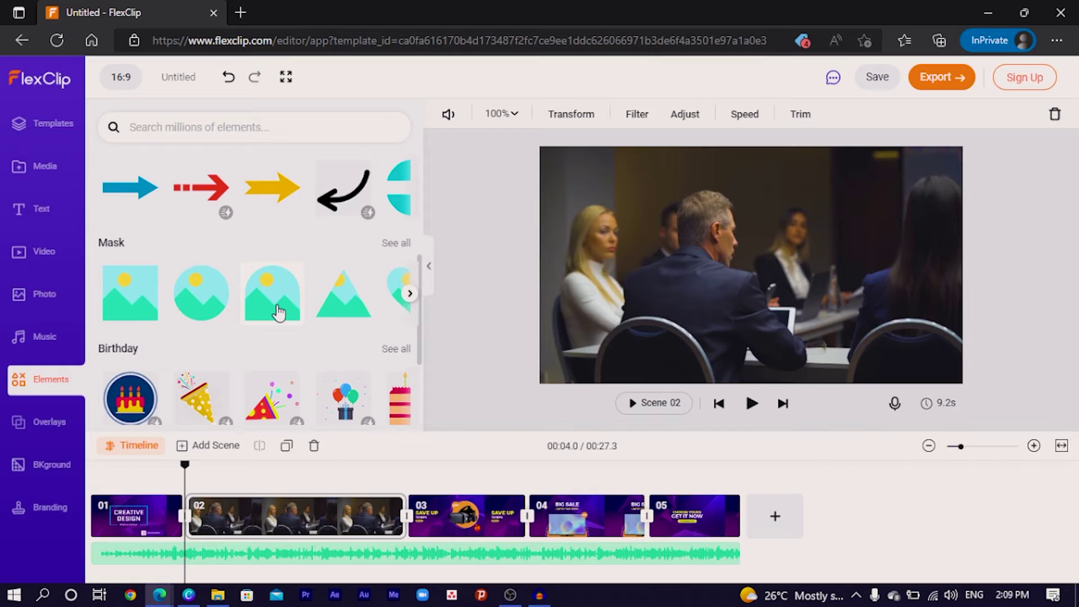
# - Add the first shape overlay, "Full color control, flexible duration adjust", to scene 02 and play the scene back
pyautogui.click(50, 427)
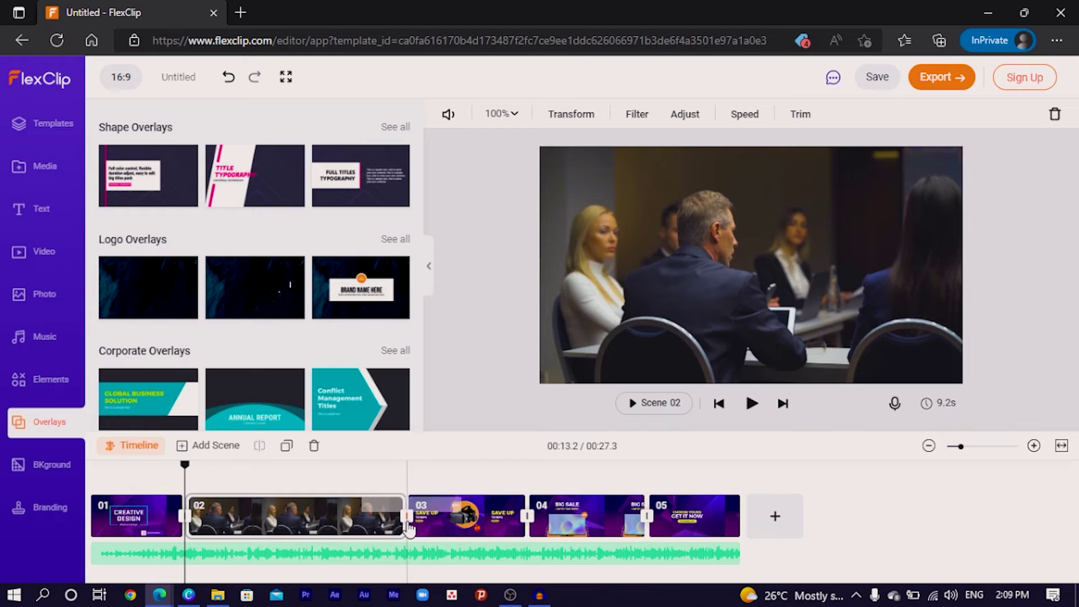
pyautogui.moveTo(135, 175); pyautogui.dragTo(657, 236)
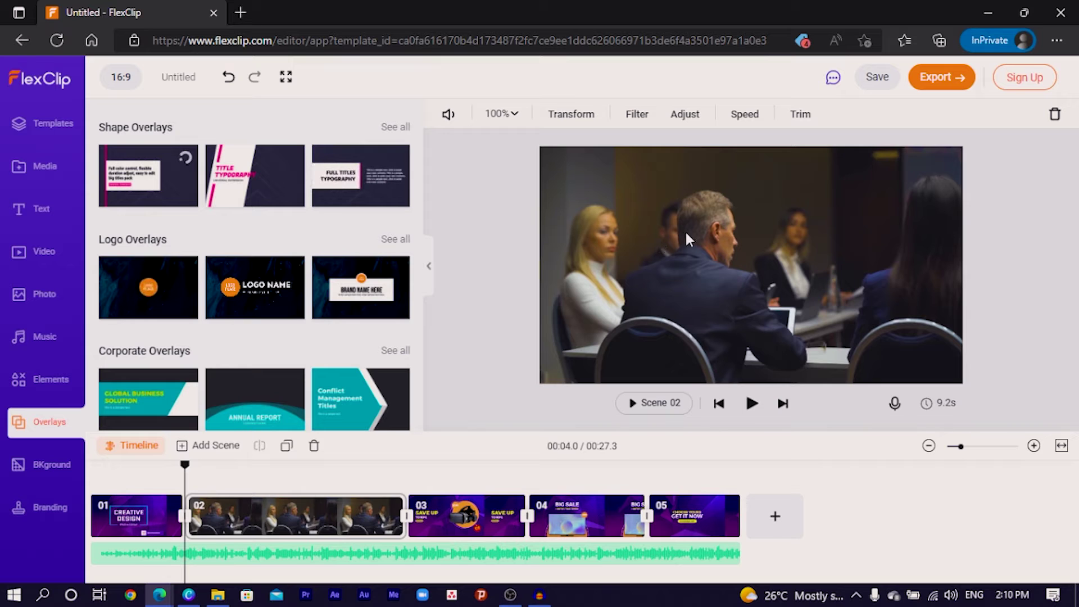
pyautogui.click(752, 404)
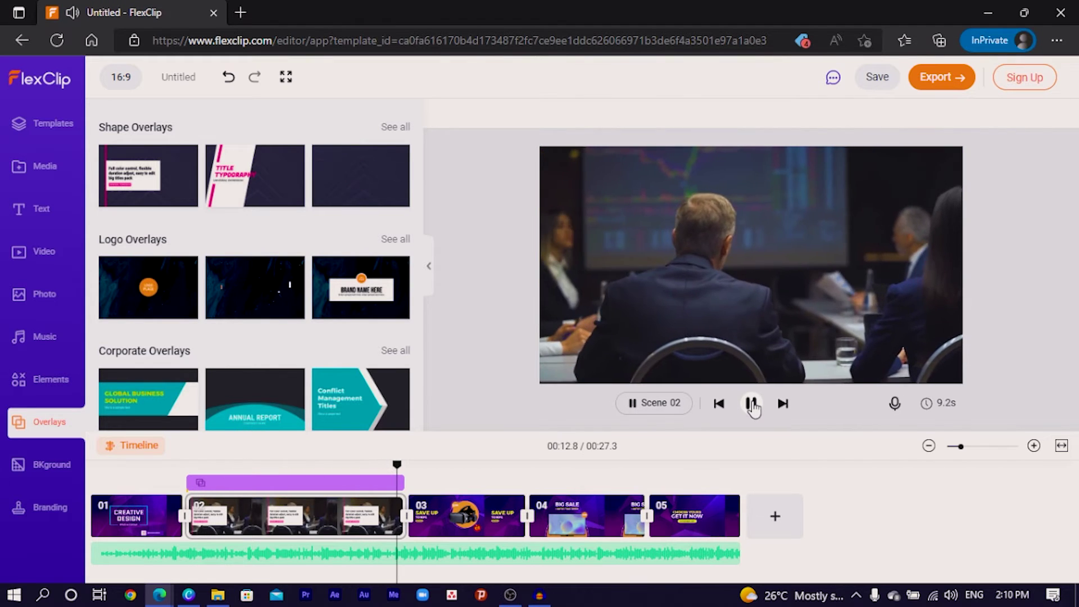
pyautogui.click(752, 405)
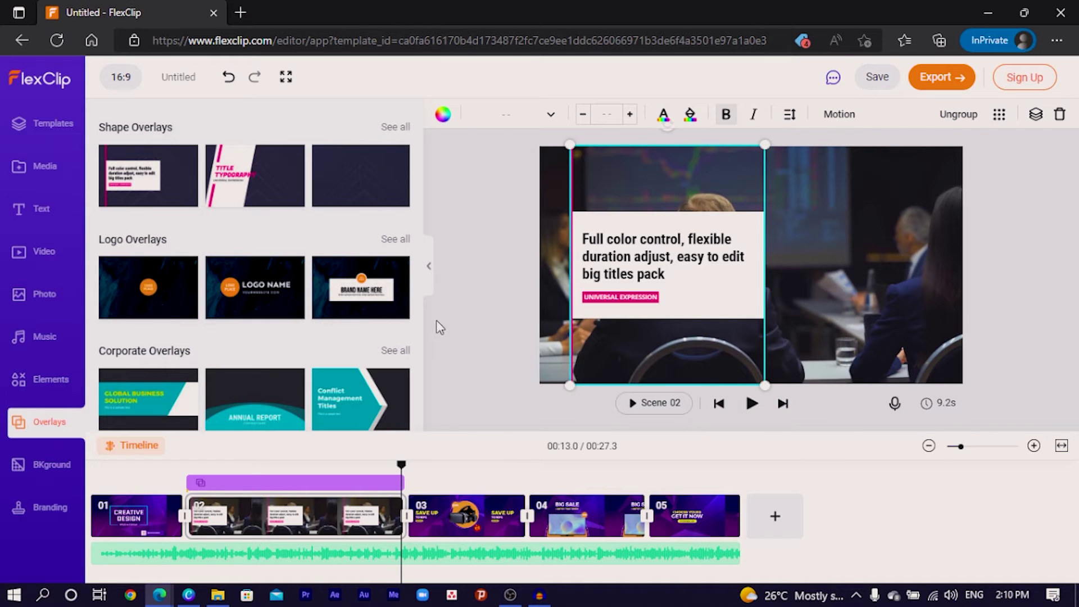
# - Browse the remaining overlay categories and open the background library
pyautogui.scroll(-3, 190, 355)
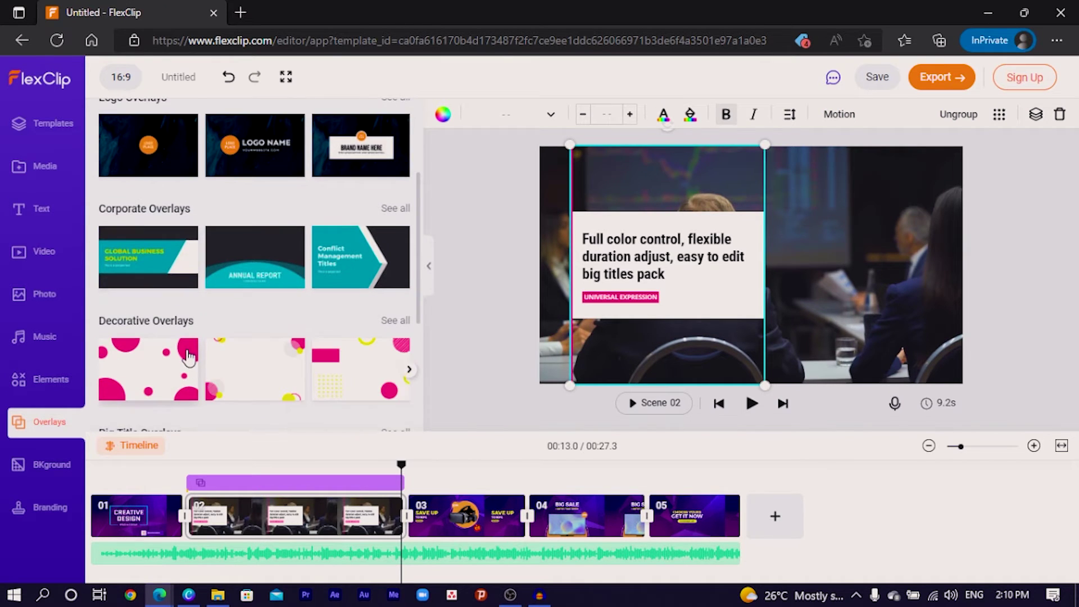
pyautogui.scroll(-3, 190, 356)
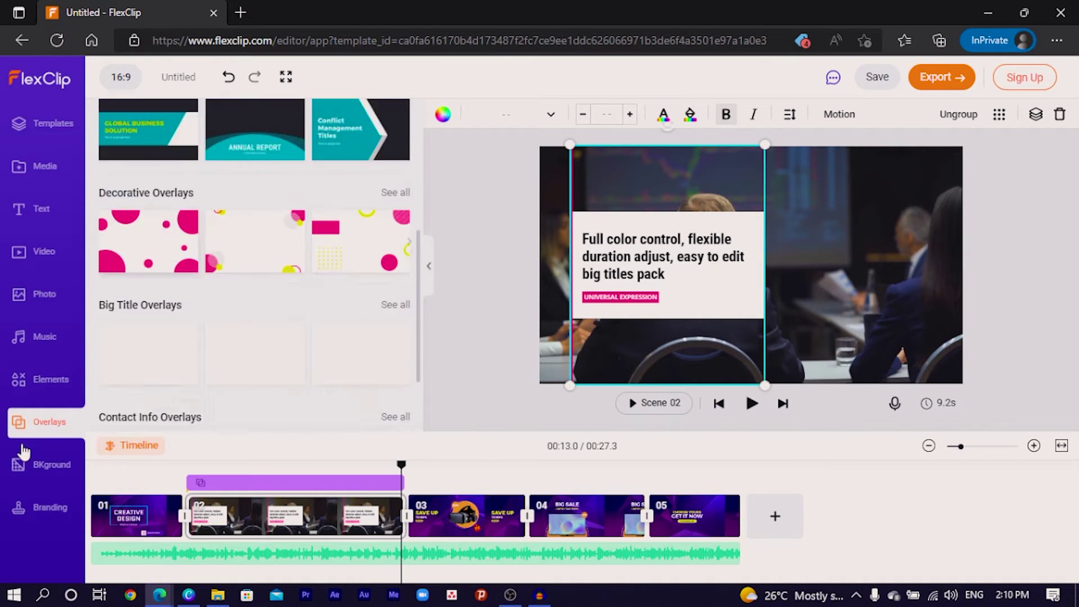
pyautogui.click(59, 473)
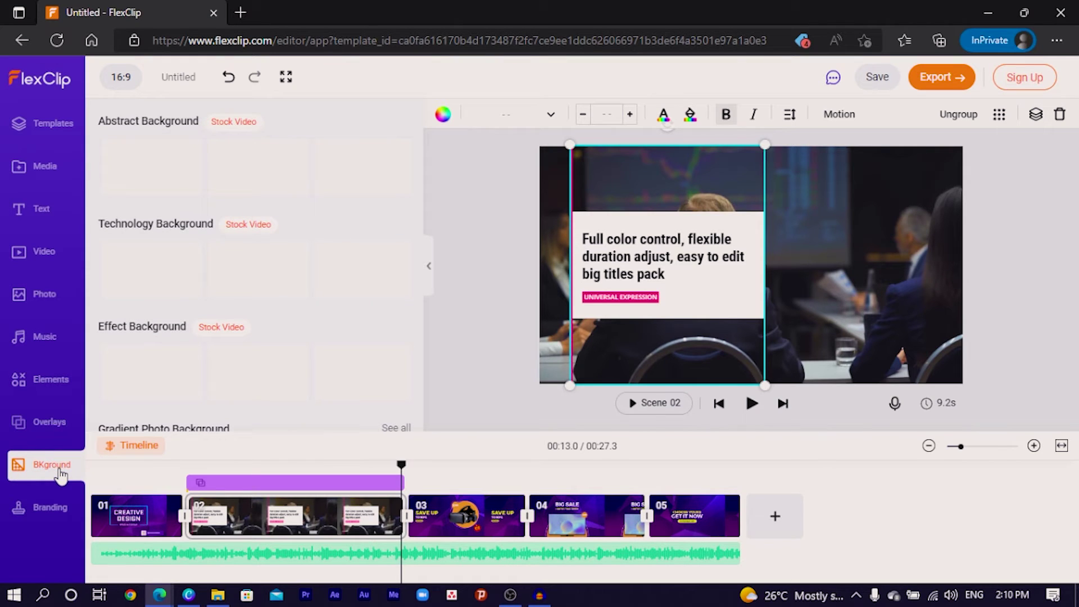